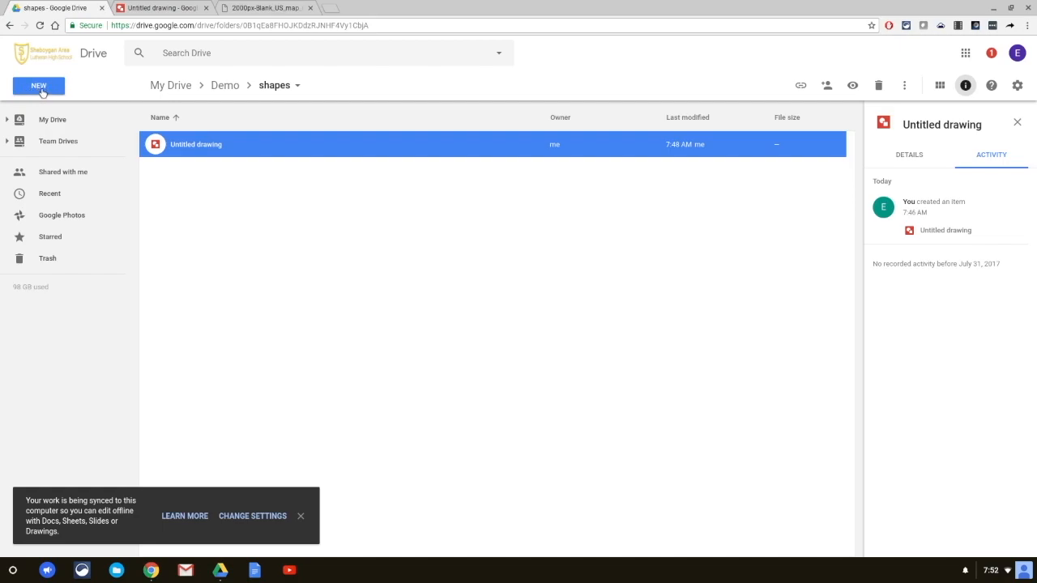
Create a new Google Drawings file in the shapes folder
click(43, 92)
mouse_move(71, 242)
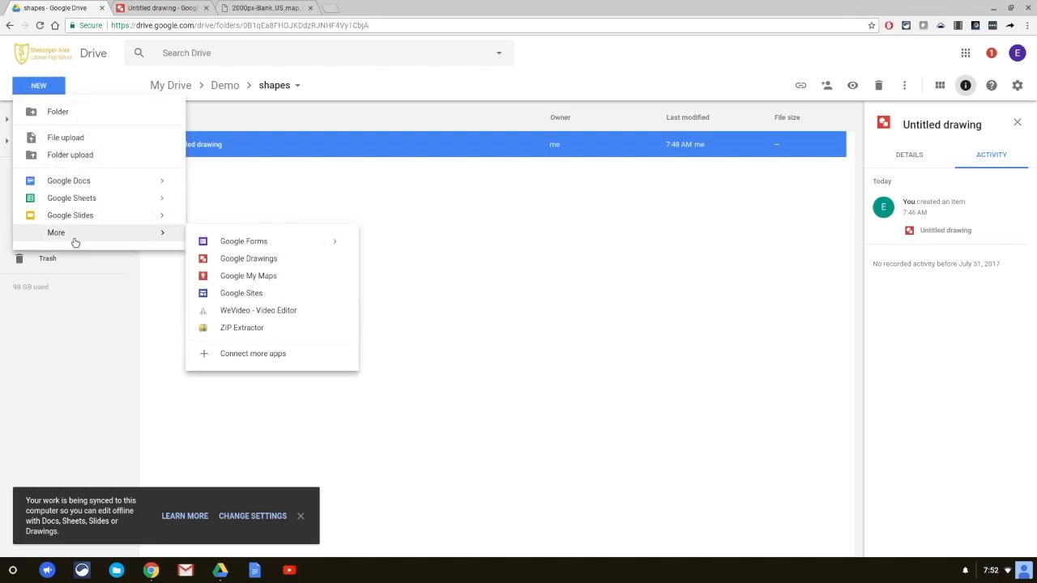
click(257, 261)
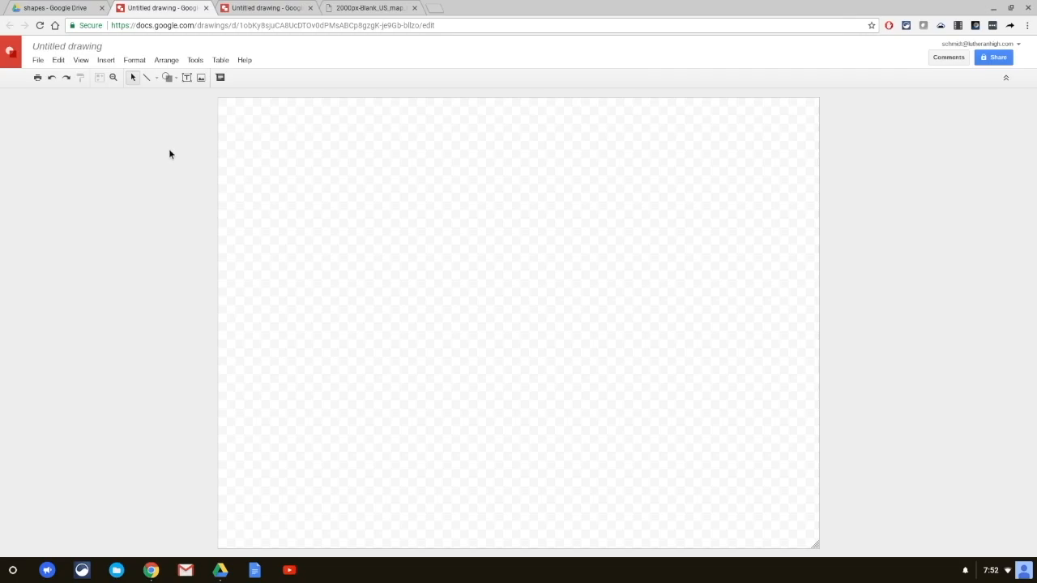
click(106, 61)
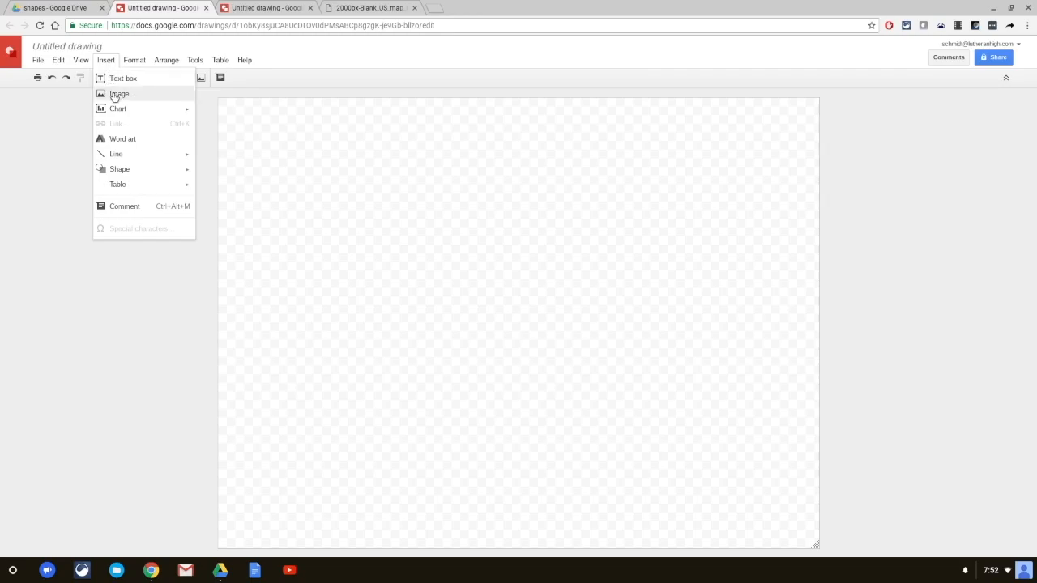
click(114, 94)
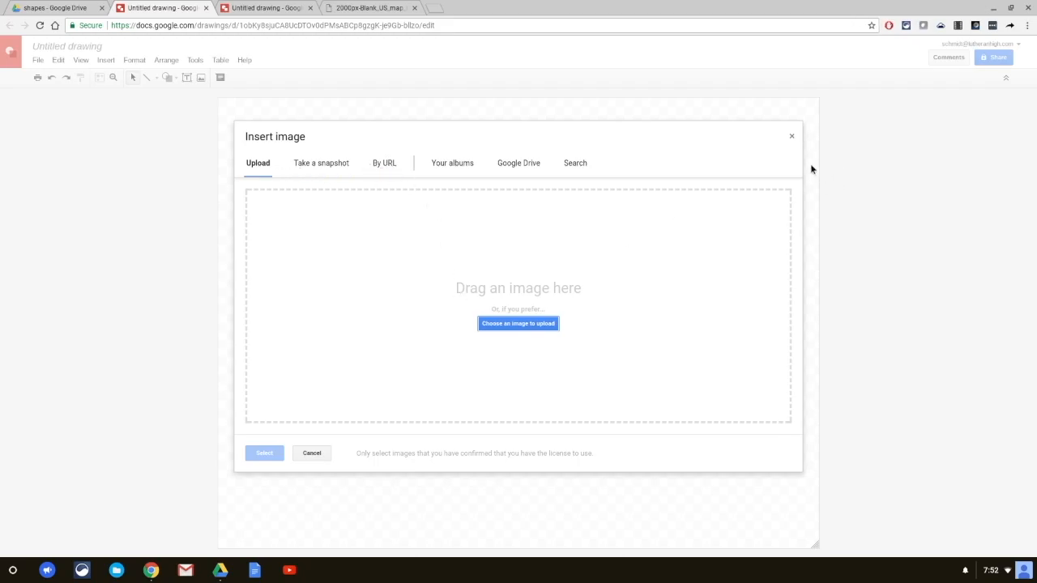
click(792, 138)
Bring the blank US map image from its browser tab into the new drawing and align it with the canvas width
click(364, 7)
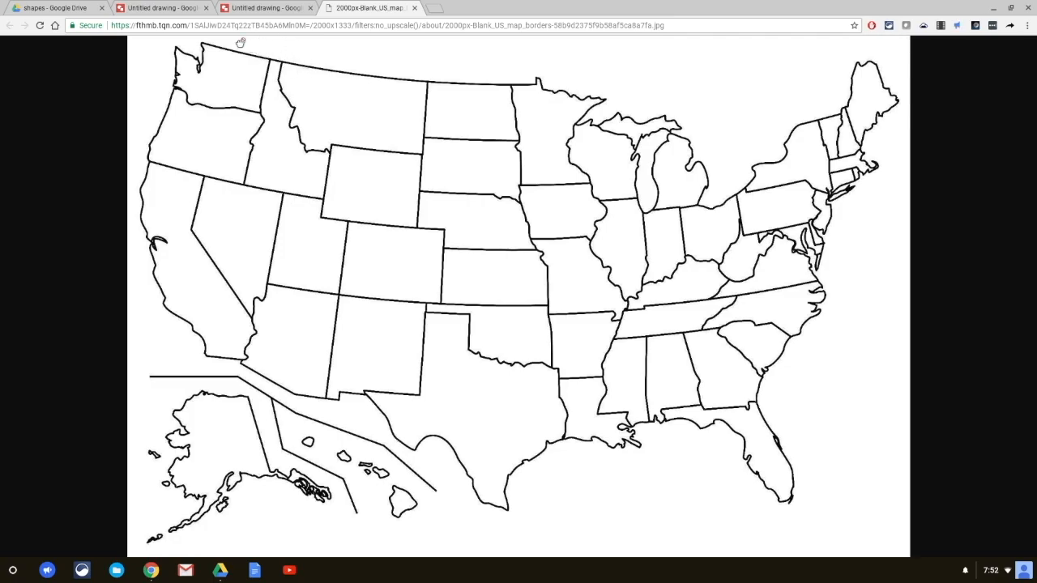
click(168, 7)
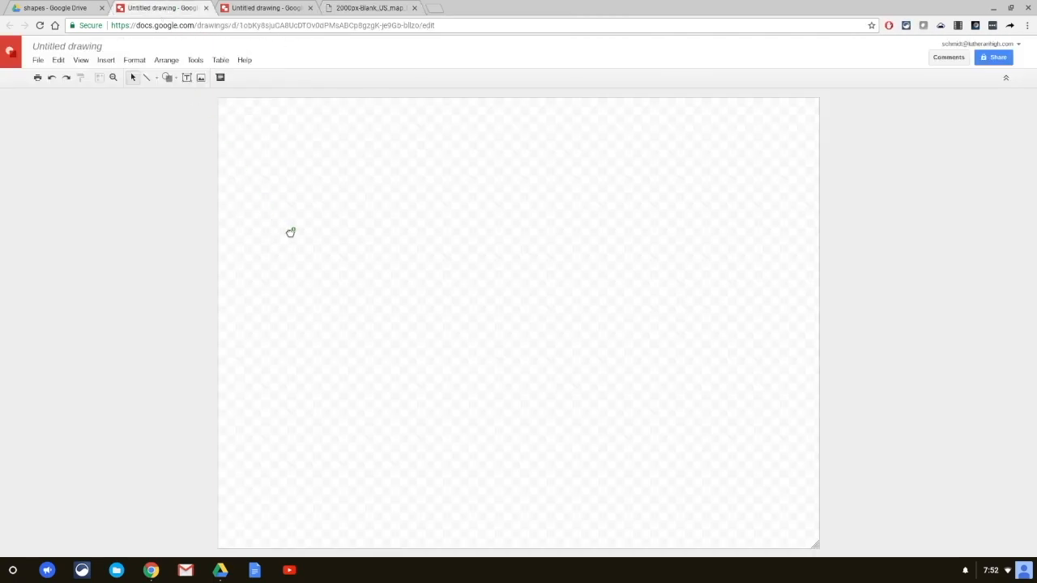
key(ctrl+v)
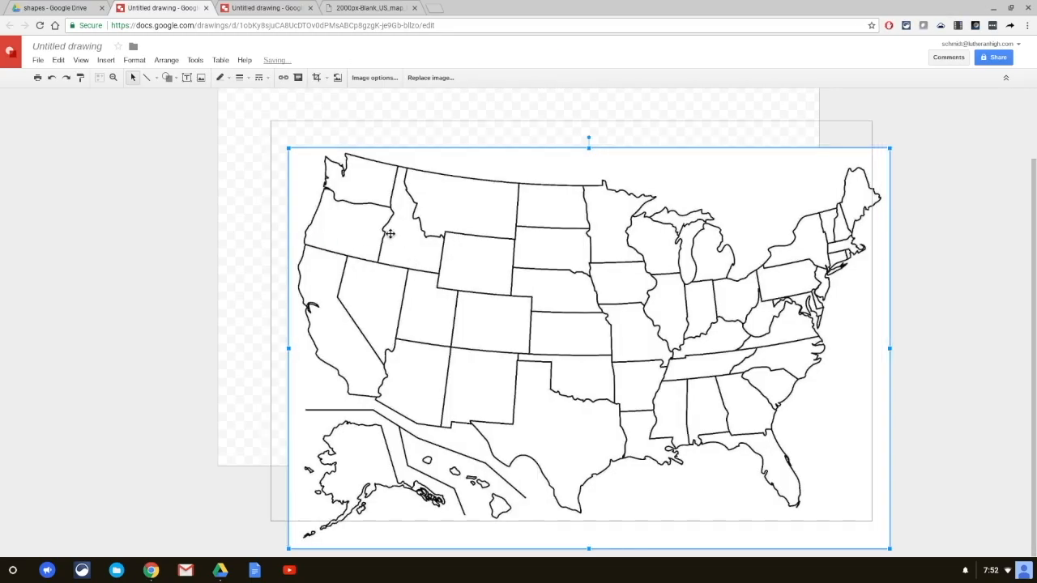
drag(389, 234, 319, 175)
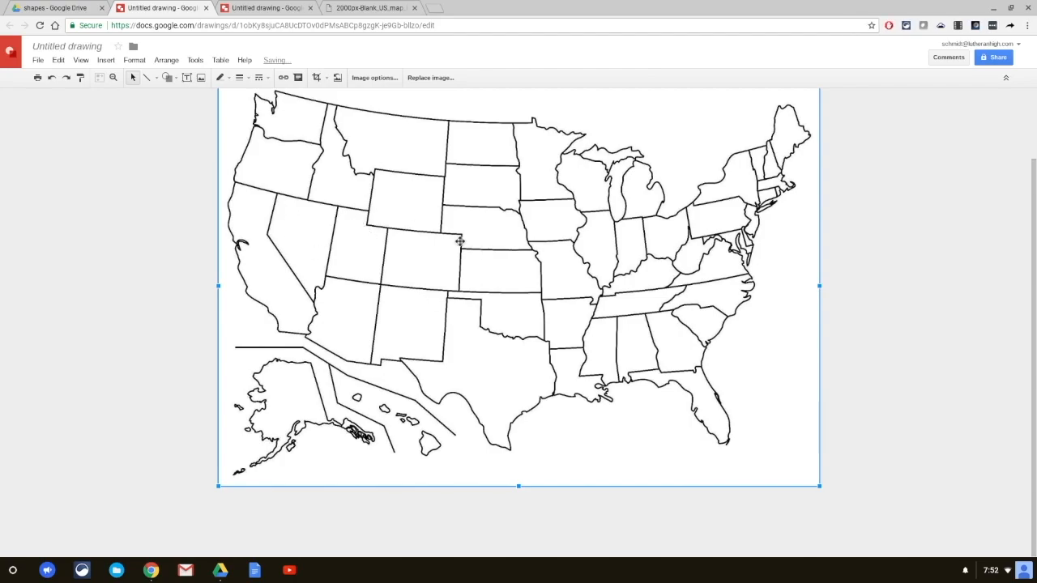
Shift the US map image to different positions over the canvas
scroll(440, 269, up, 1)
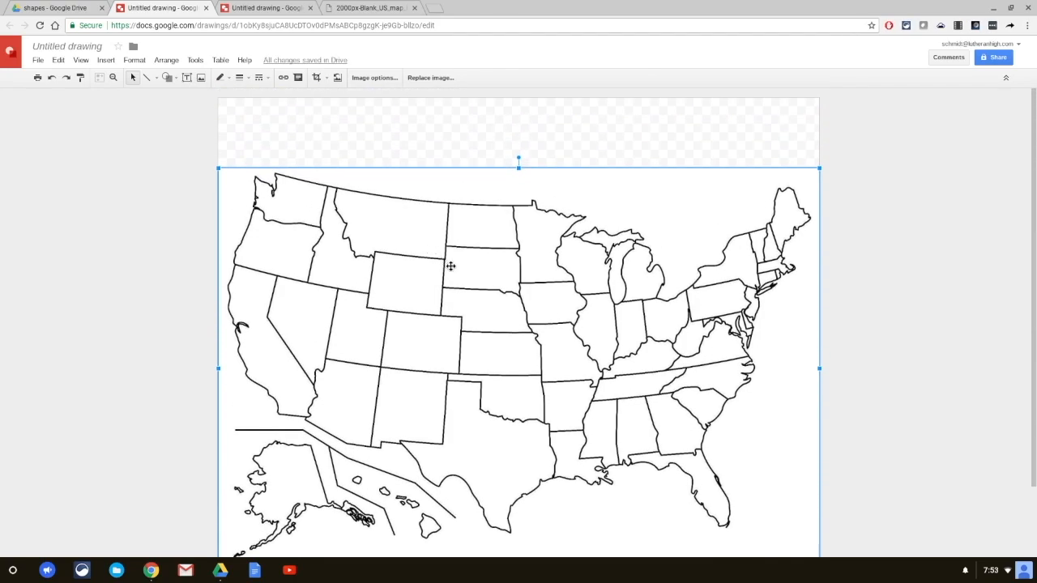
drag(526, 288, 416, 206)
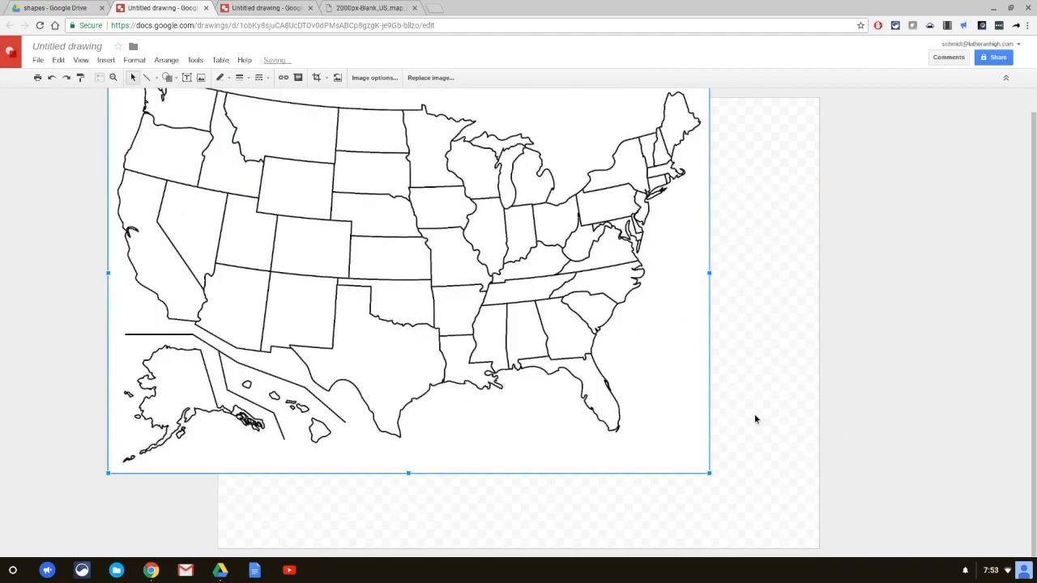
click(747, 385)
drag(571, 347, 627, 394)
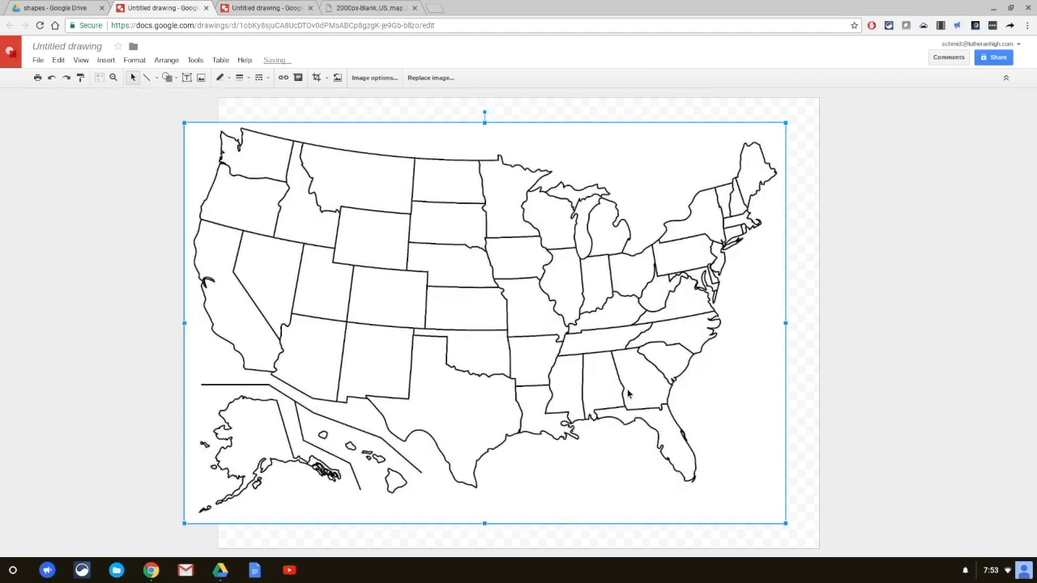
click(807, 540)
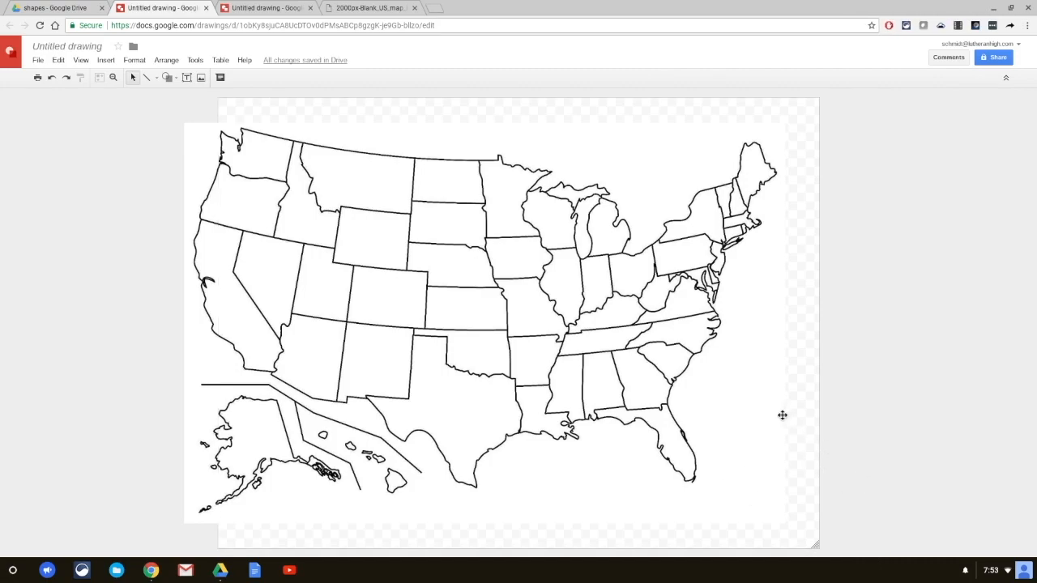
click(481, 333)
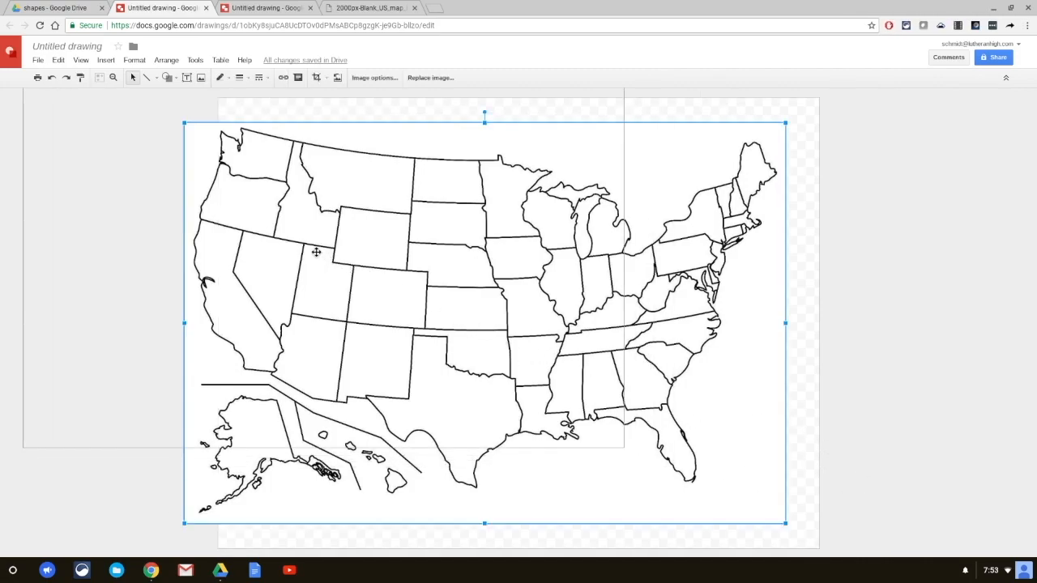
drag(201, 156, 429, 304)
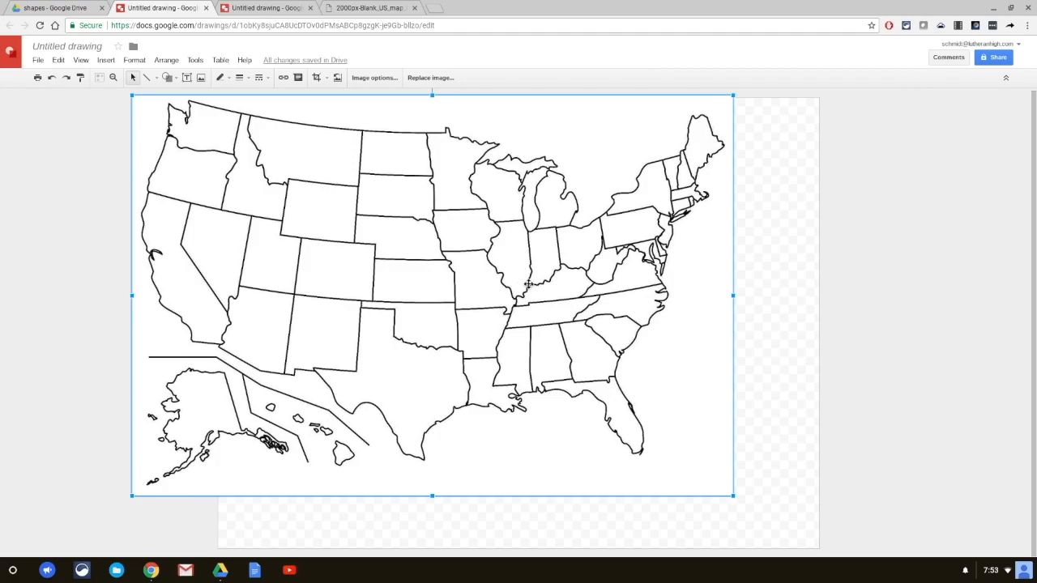
drag(701, 213, 602, 215)
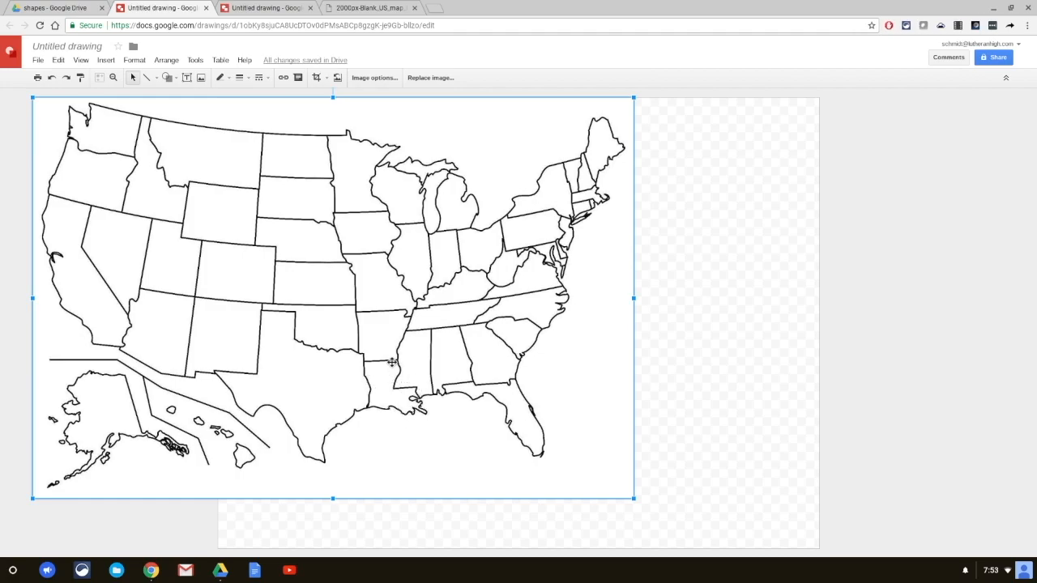
Enlarge the US map image in repeated passes and reposition it until the northeastern states are big enough to trace
drag(534, 360, 280, 188)
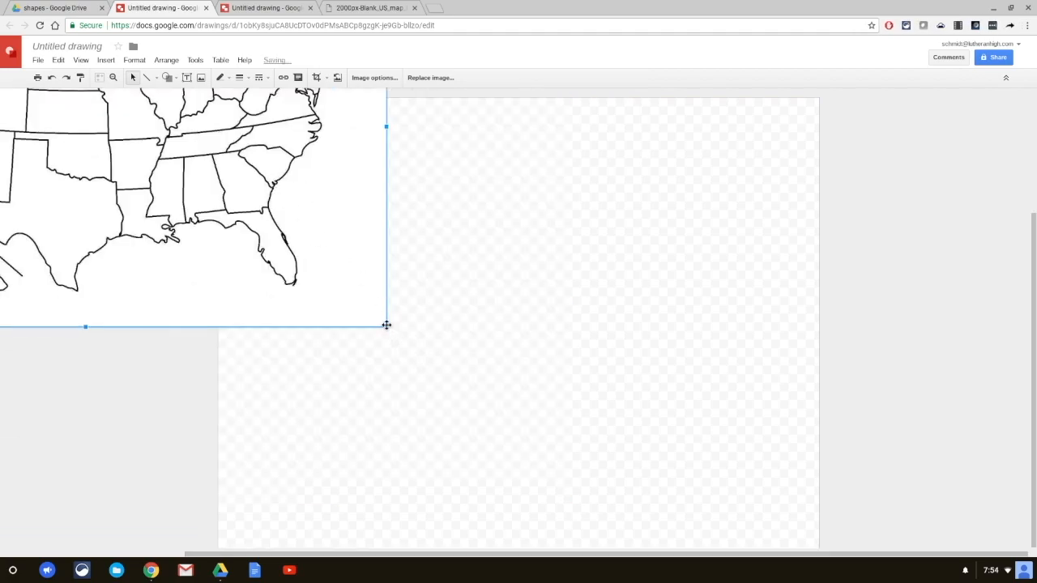
drag(386, 328, 647, 501)
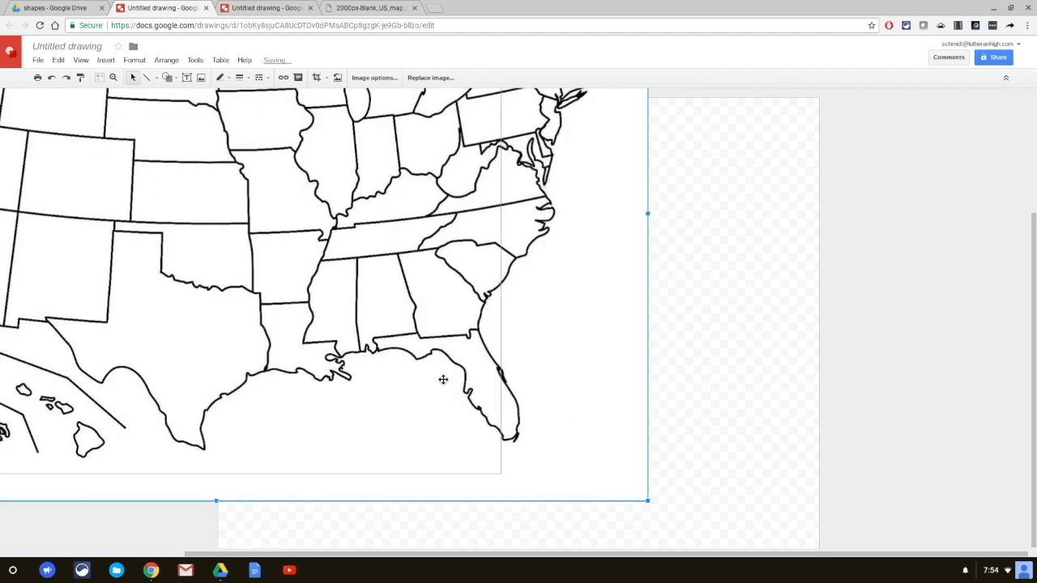
drag(304, 238, 303, 238)
drag(328, 323, 570, 484)
drag(548, 400, 285, 308)
drag(308, 390, 558, 470)
drag(344, 411, 343, 412)
drag(289, 256, 417, 459)
drag(515, 288, 271, 28)
drag(443, 280, 367, 535)
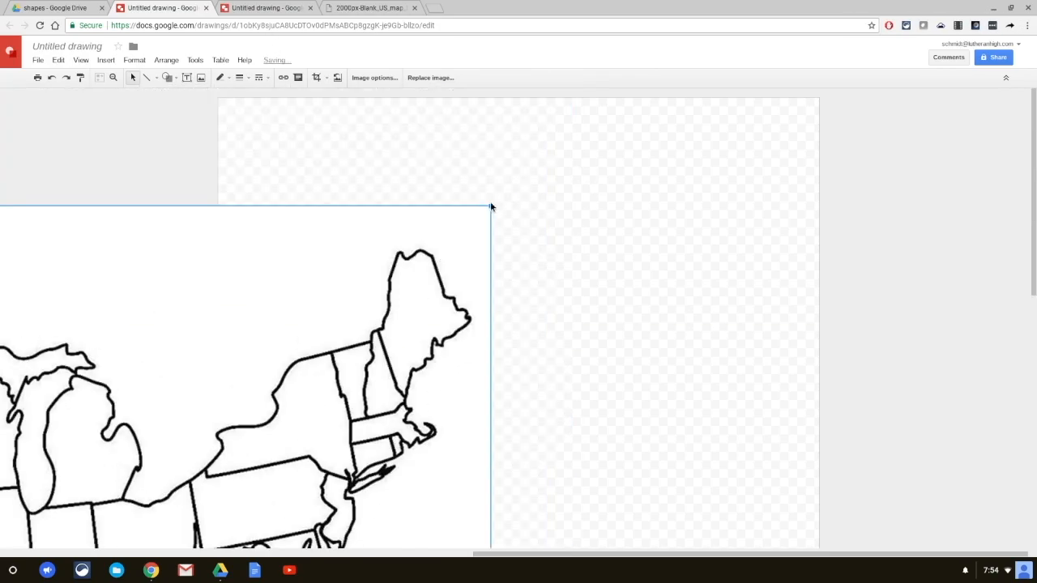
drag(490, 207, 639, 107)
drag(550, 292, 473, 267)
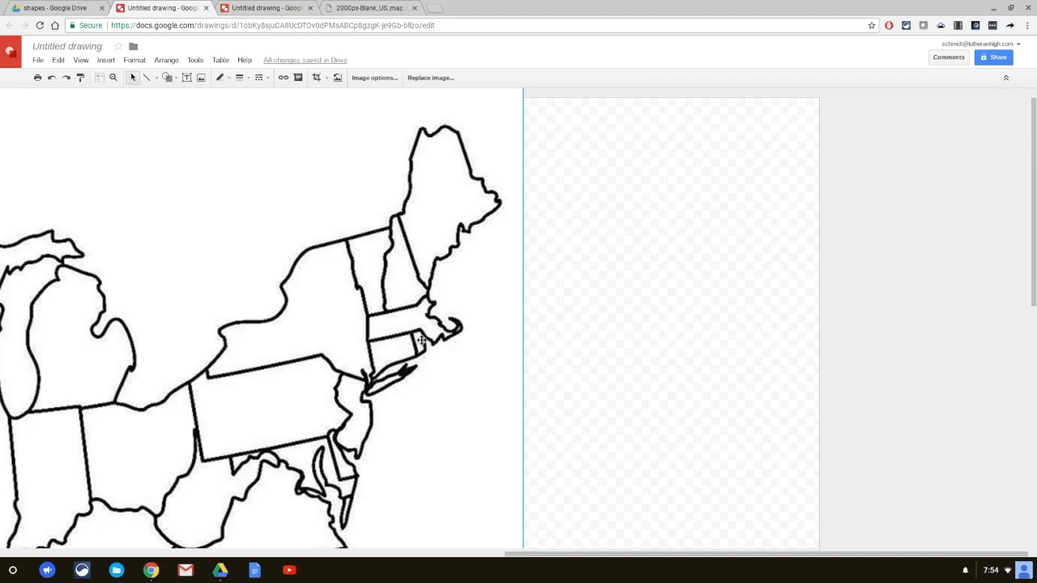
drag(415, 345, 401, 343)
Draw a closed practice polygon with a V-shaped notch in the empty area above New York using the Polyline tool
click(157, 78)
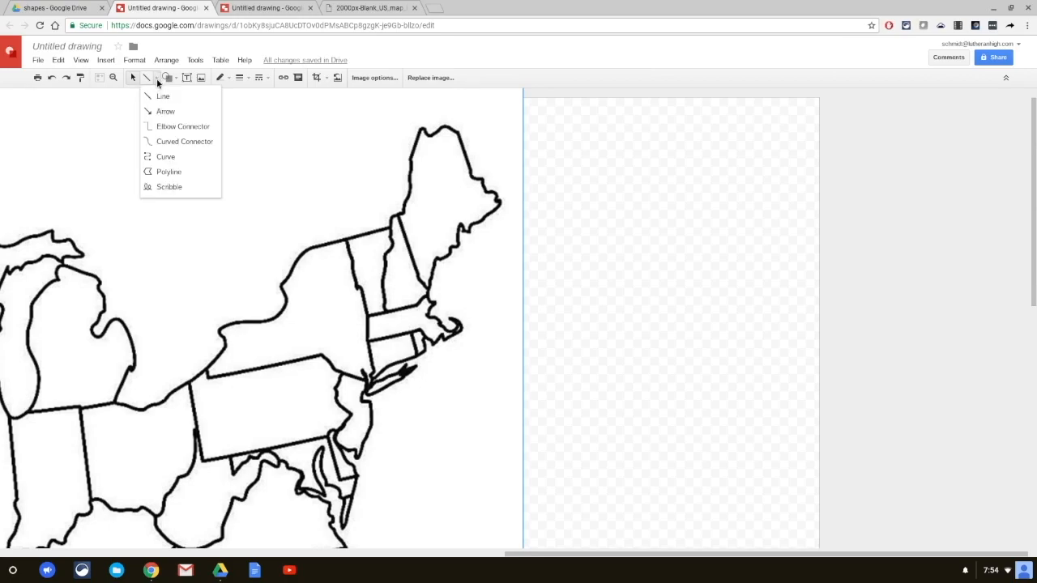
click(168, 172)
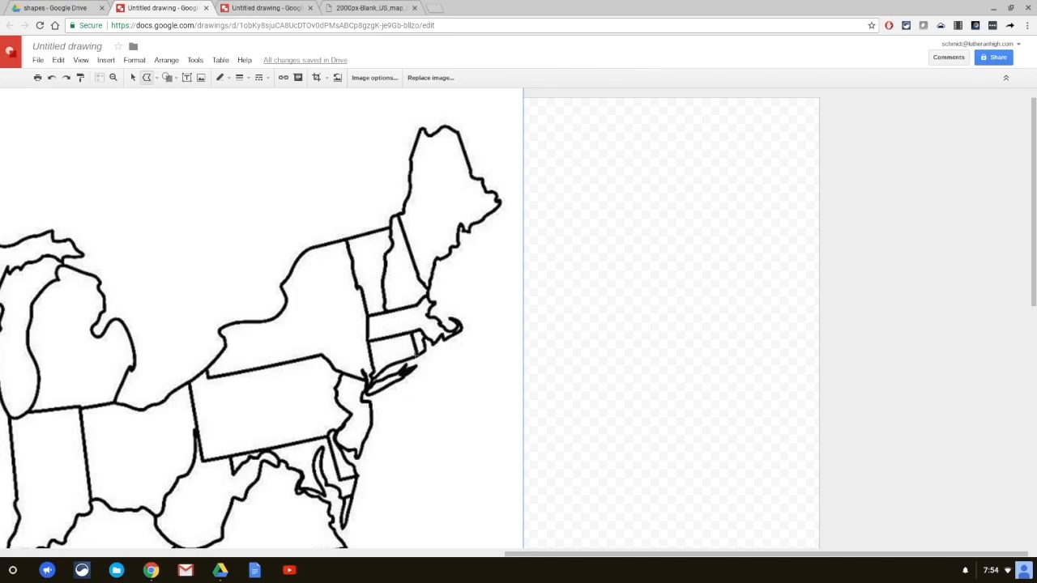
click(222, 166)
click(294, 228)
click(246, 202)
click(220, 166)
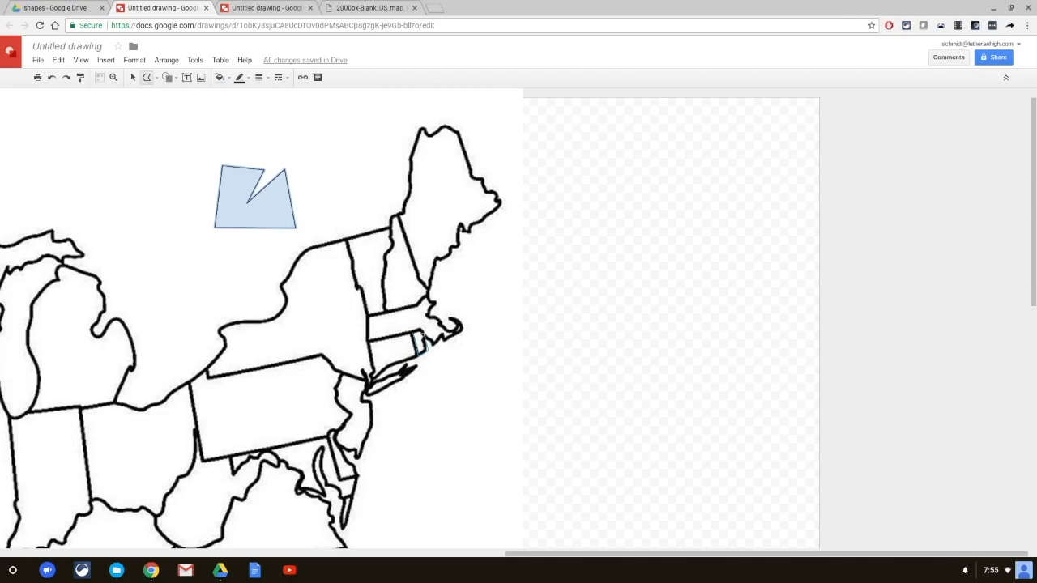
Trace the outline of Rhode Island as a closed polyline shape
click(413, 333)
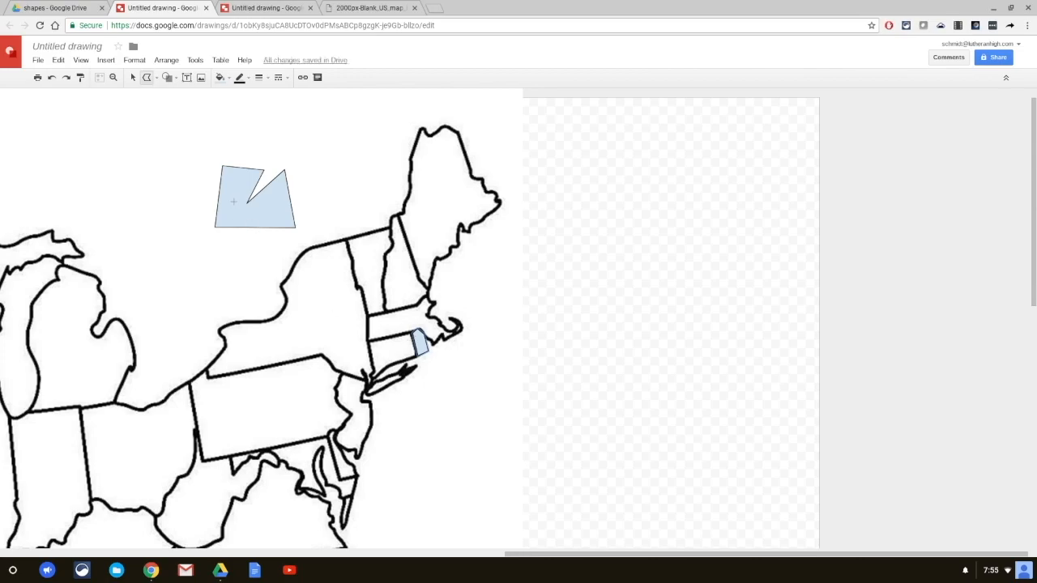
click(134, 81)
Group the Rhode Island shape with the US map image
drag(586, 410, 408, 328)
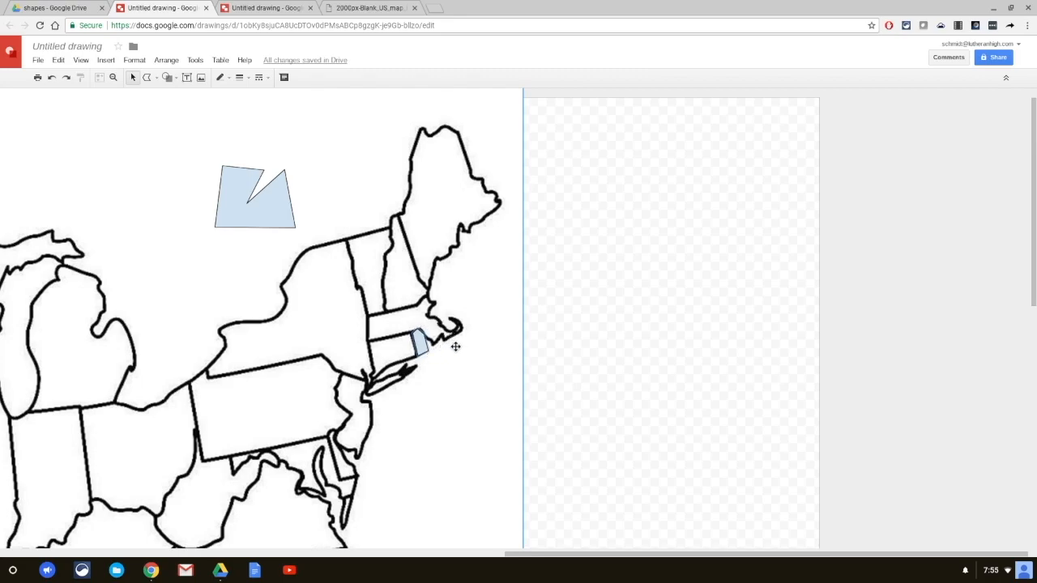
right_click(455, 347)
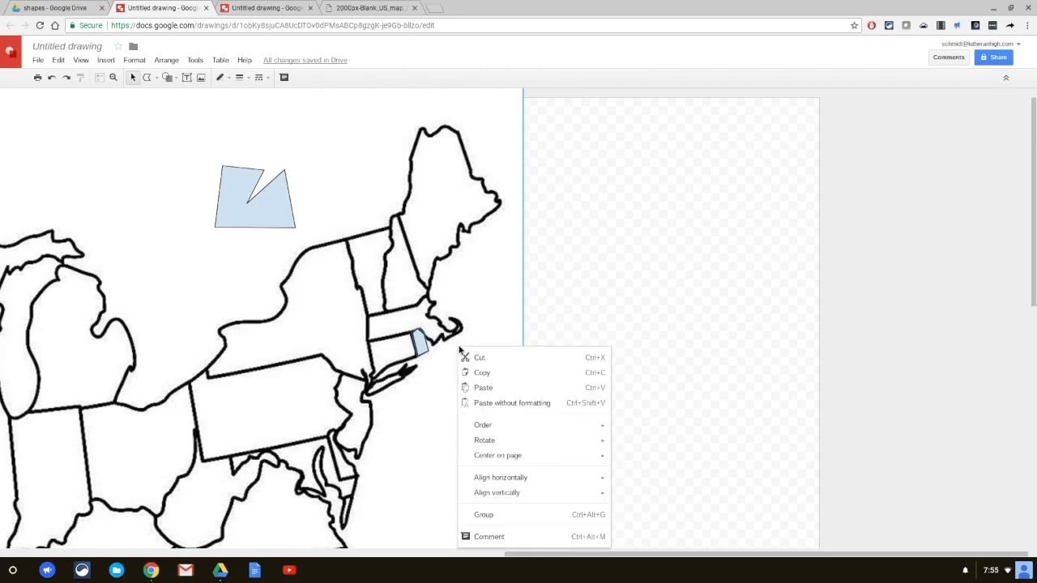
click(484, 515)
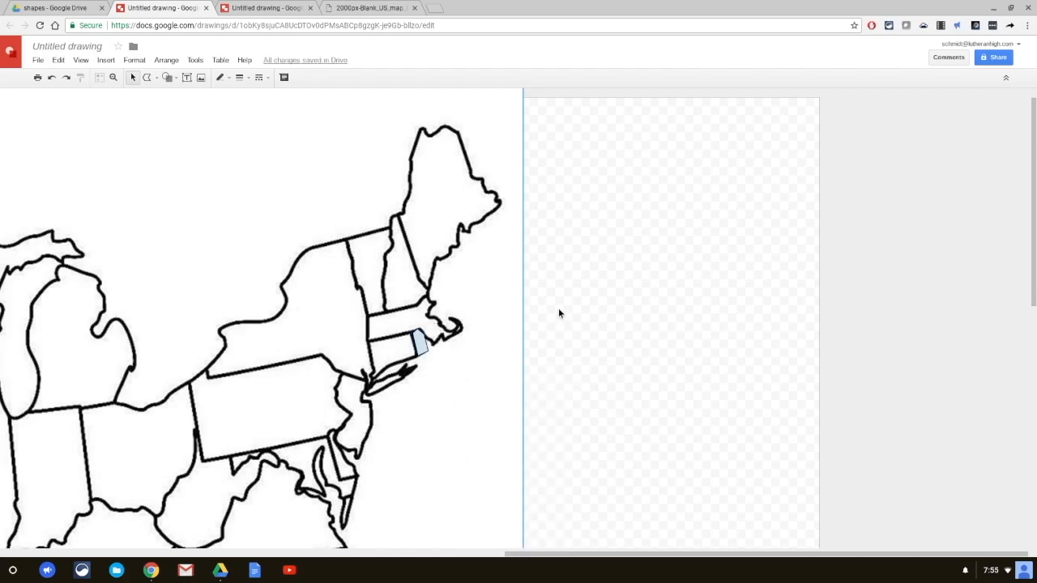
Scale the grouped map down and move it so the entire country fits on the canvas
scroll(554, 243, up, 1)
drag(522, 98, 719, 172)
drag(787, 123, 703, 189)
drag(409, 440, 574, 366)
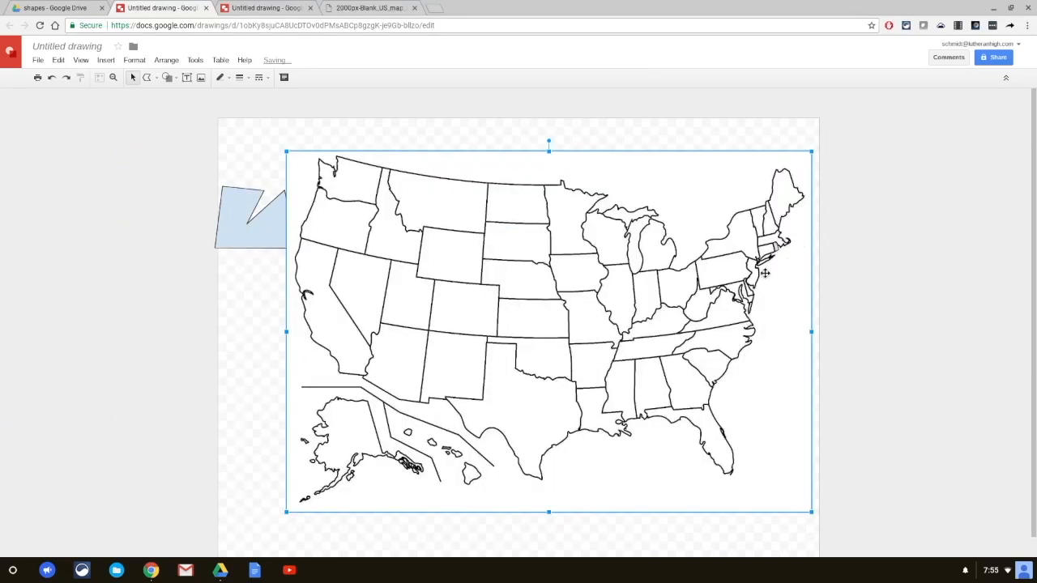
Fill the Rhode Island shape inside the grouped map with dark blue
click(776, 245)
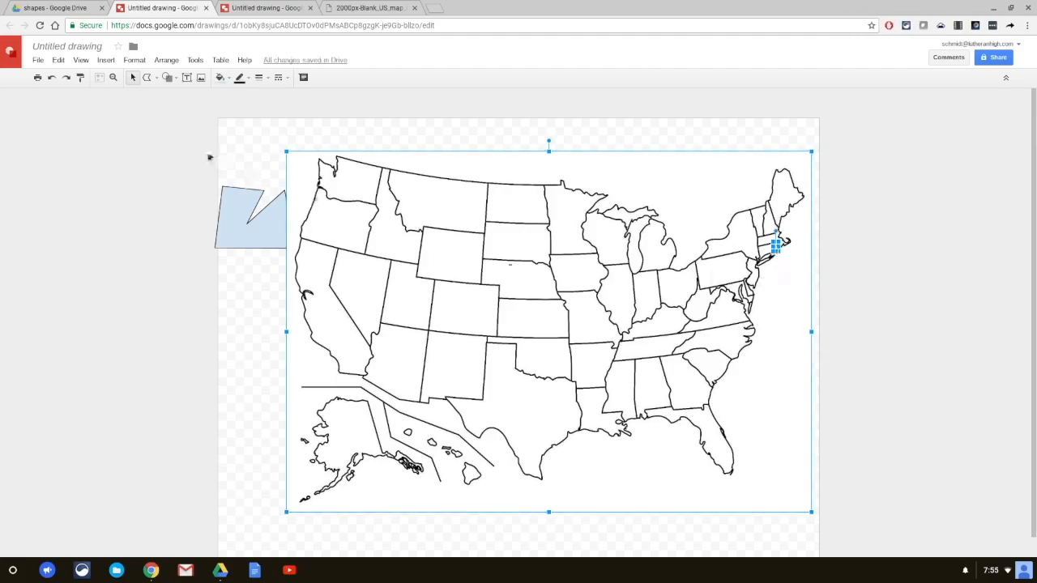
click(220, 77)
click(293, 148)
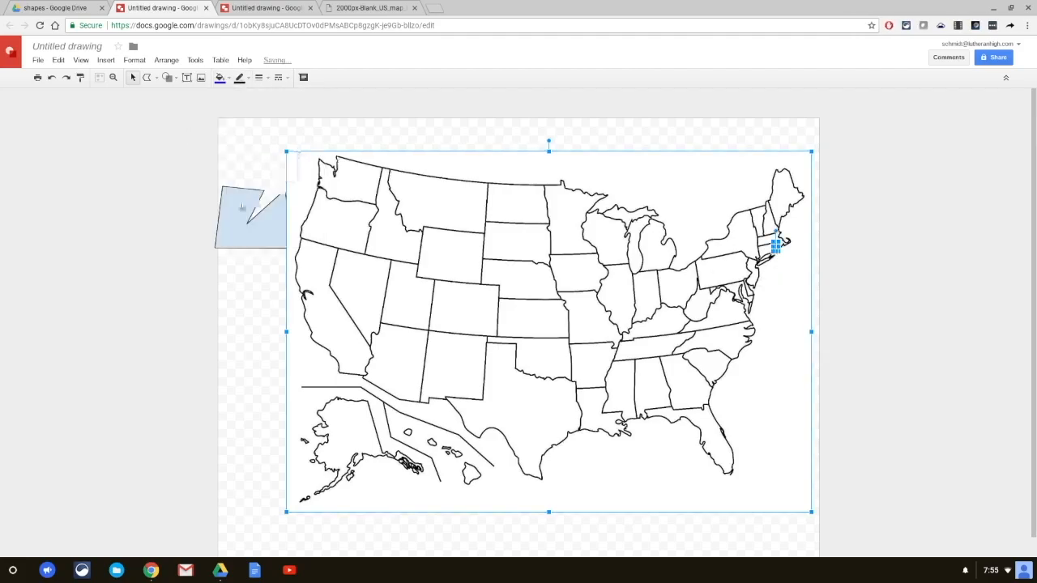
click(171, 202)
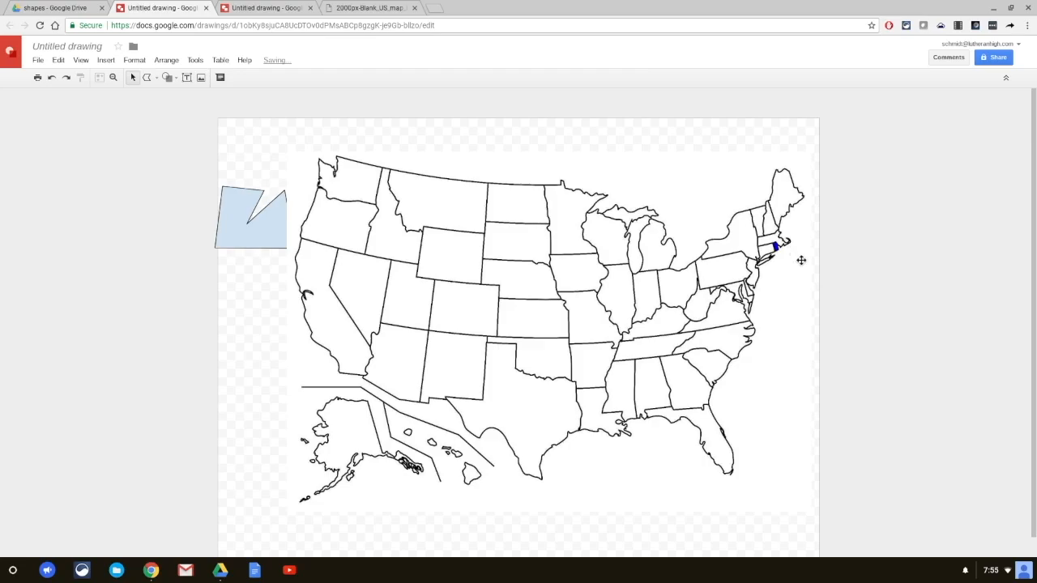
Move the grouped map up, then draw a tiny triangle and a small zigzag polyline shape in the blank area west of Alaska
drag(504, 379, 527, 289)
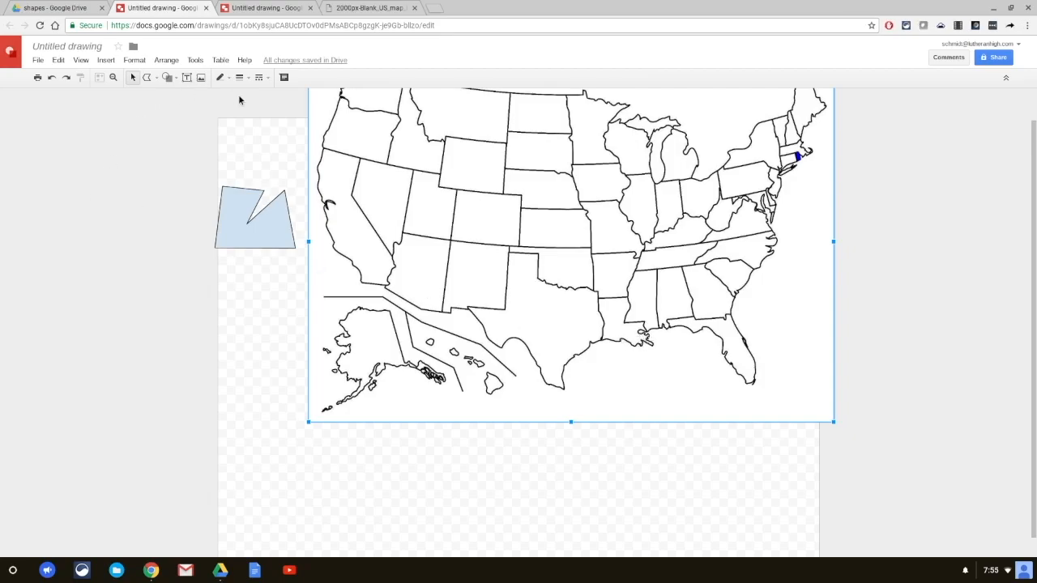
click(156, 77)
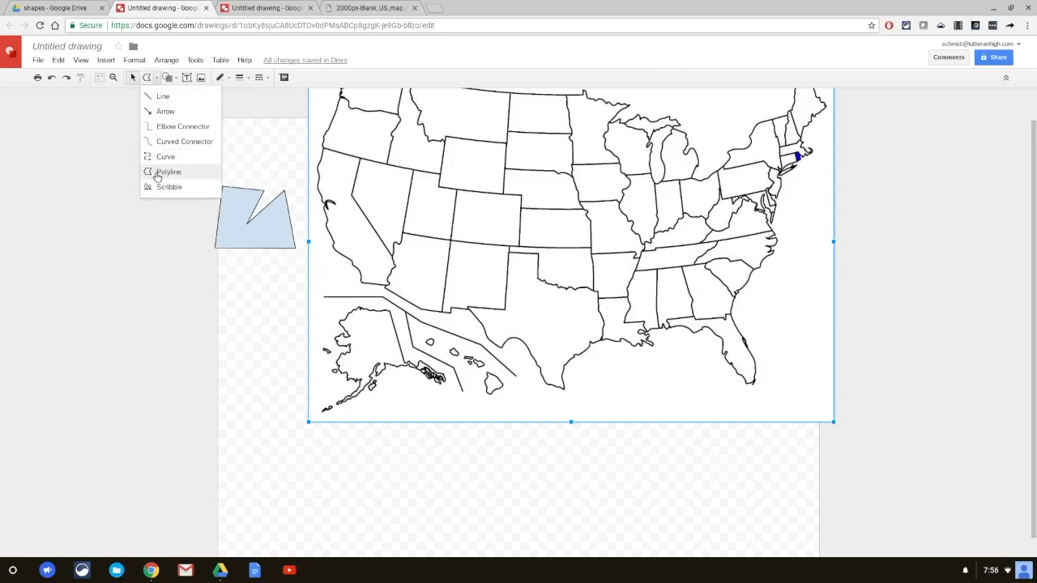
click(158, 170)
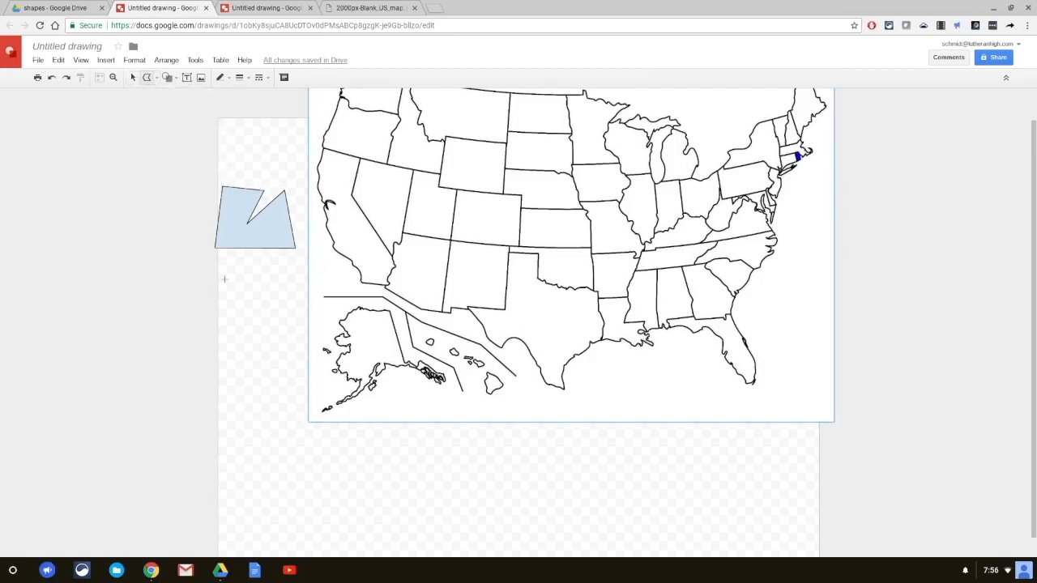
click(240, 387)
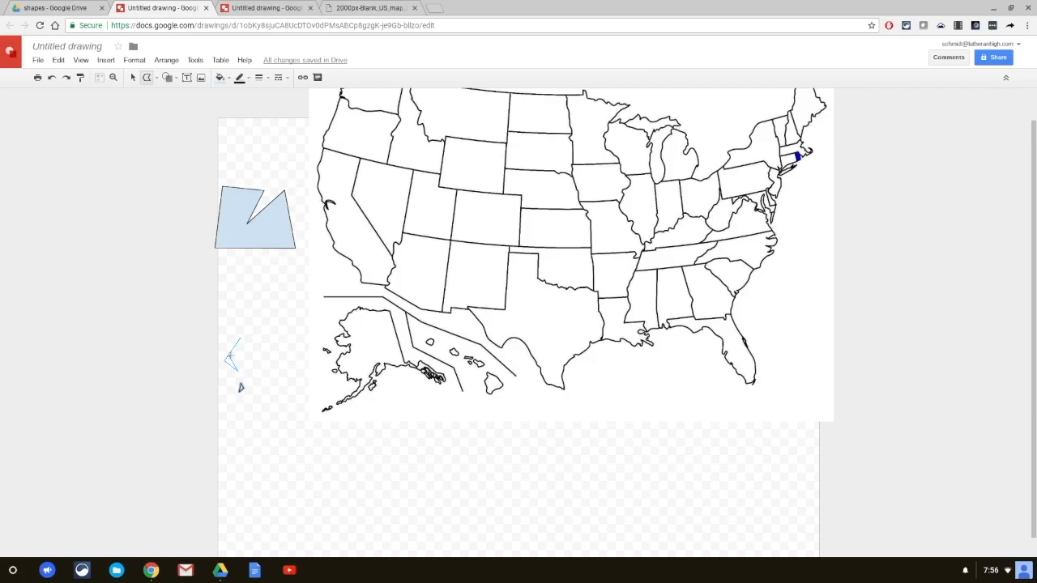
click(240, 339)
click(236, 343)
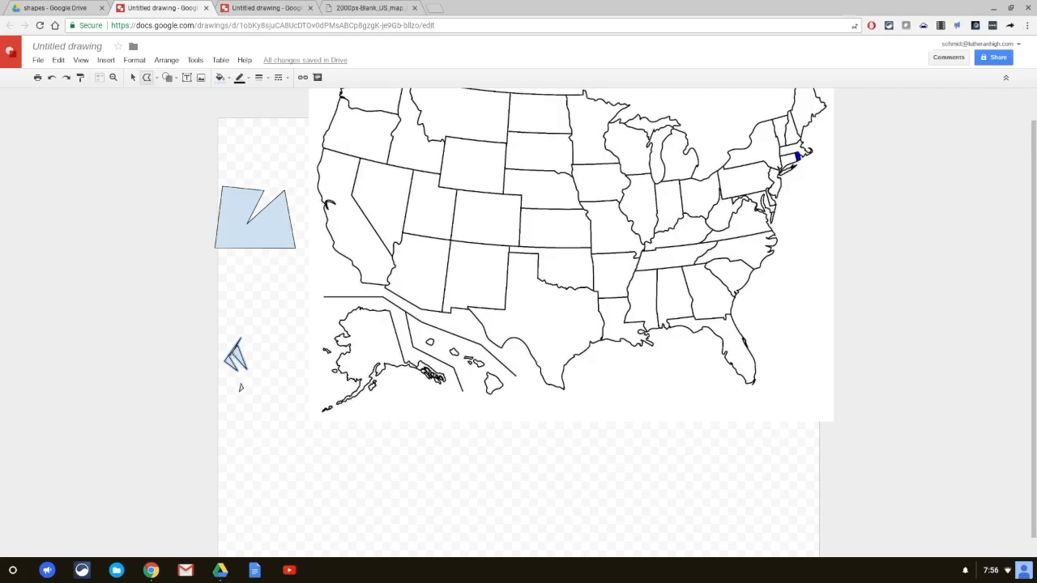
Delete the light blue polygon and all the small practice polyline shapes in the blank area west of the map
double_click(251, 358)
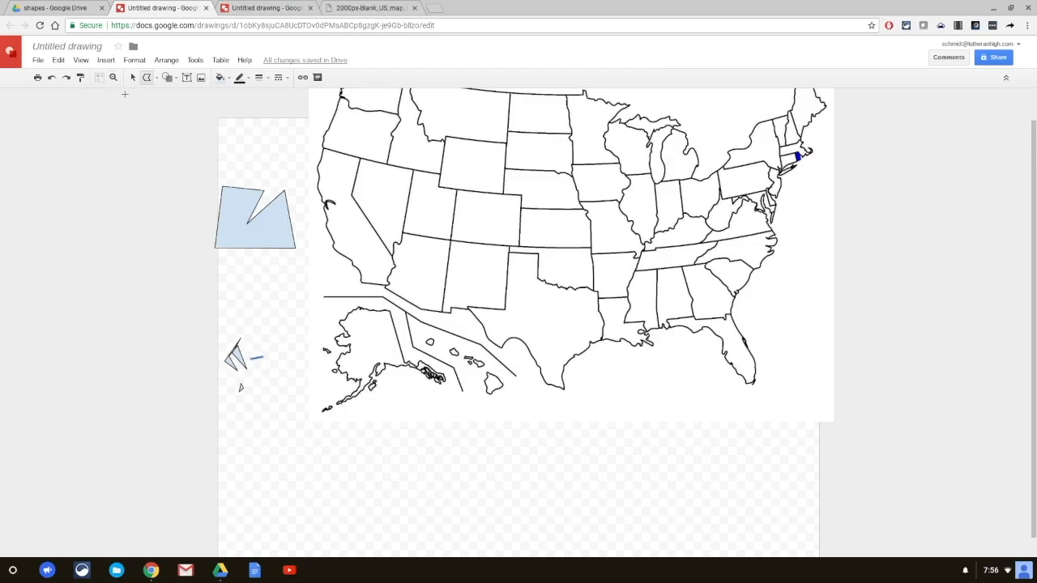
click(133, 77)
drag(289, 431, 207, 183)
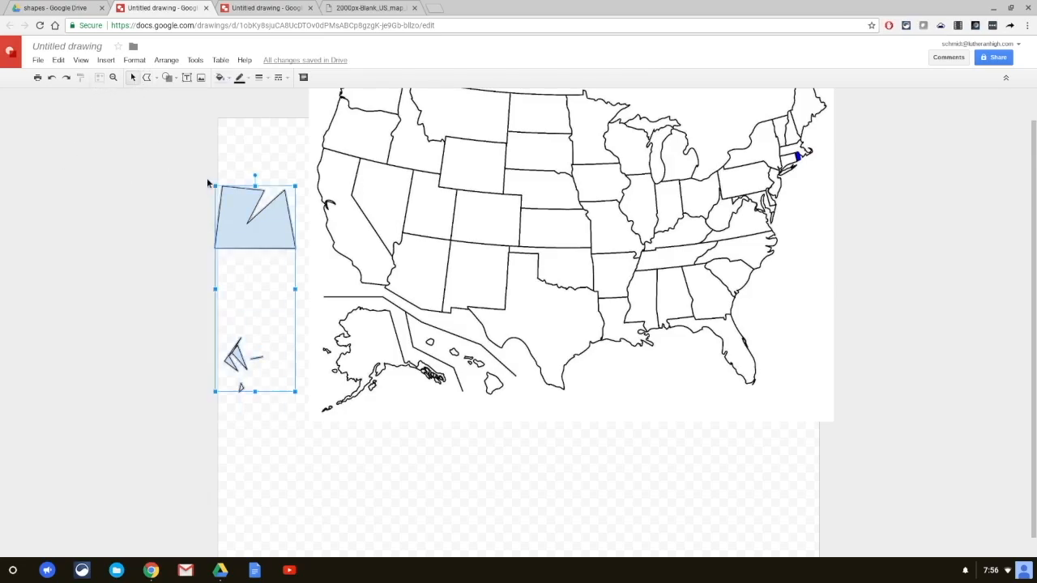
key(Delete)
Move the grouped map to the canvas's upper-left corner and enlarge it until it nearly fills the whole canvas
click(406, 175)
drag(405, 175, 317, 255)
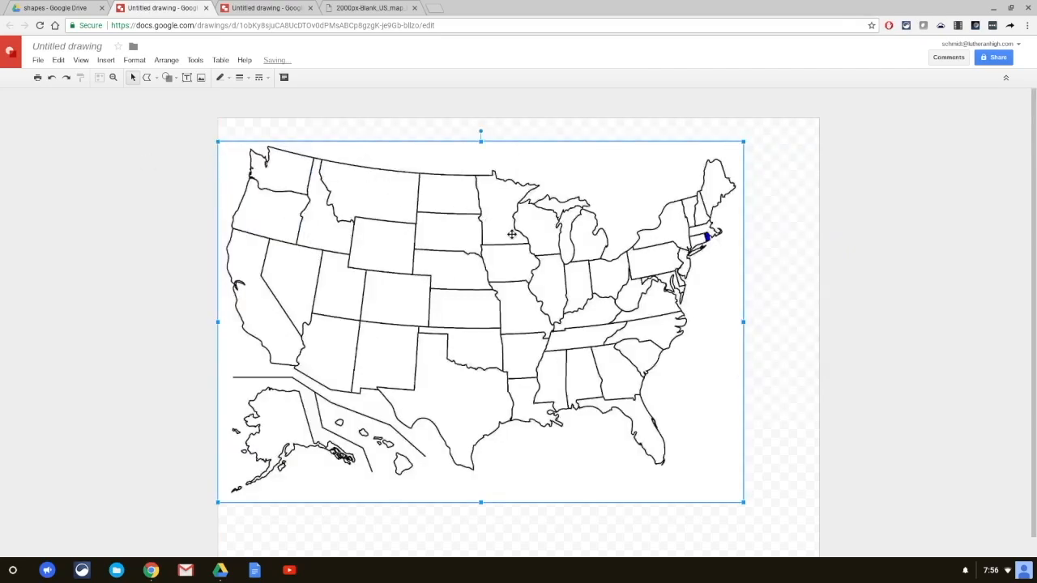
drag(512, 216, 512, 194)
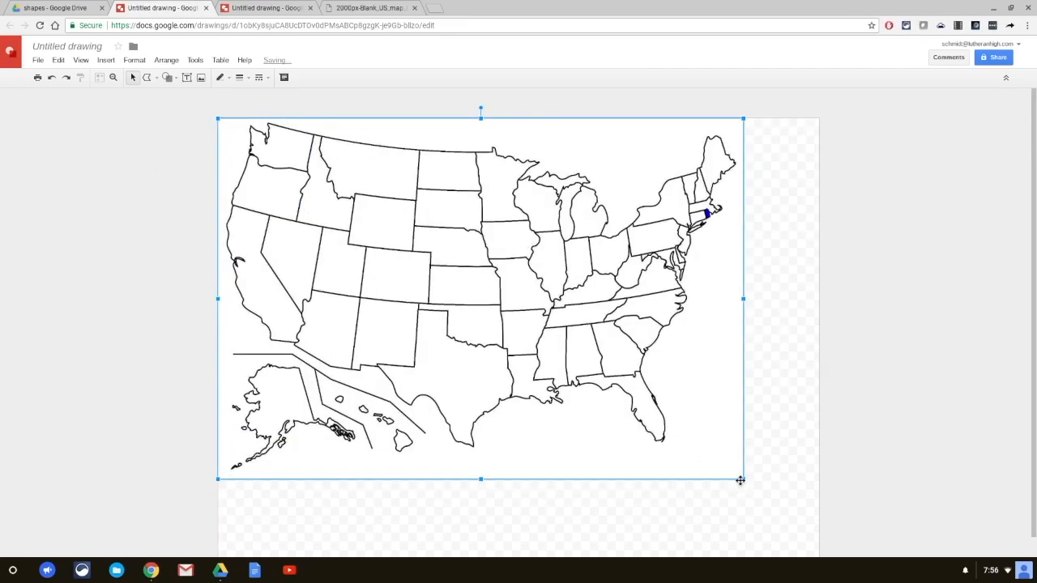
drag(756, 492, 815, 540)
scroll(819, 537, down, 1)
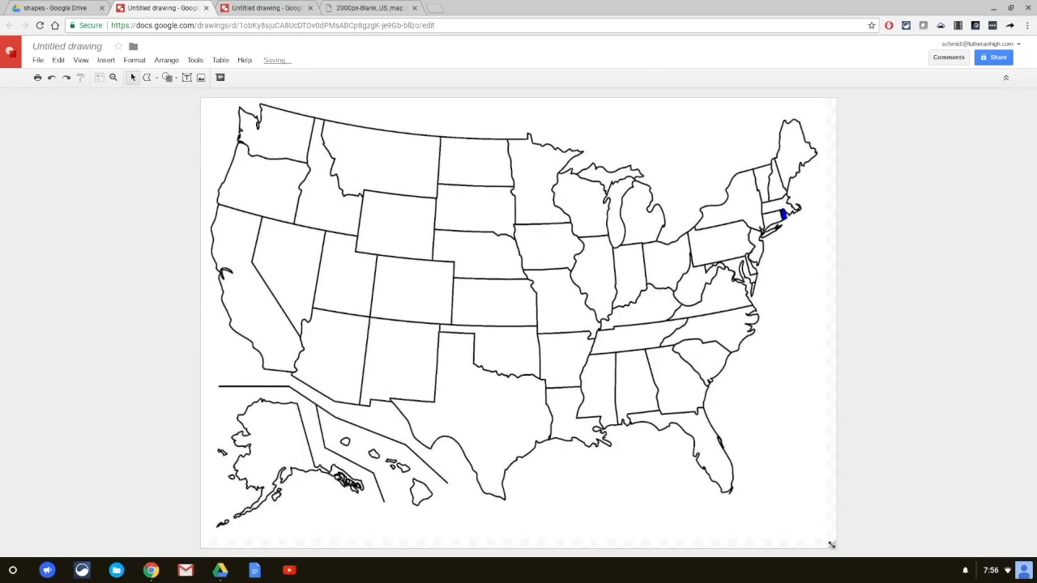
drag(559, 333, 560, 333)
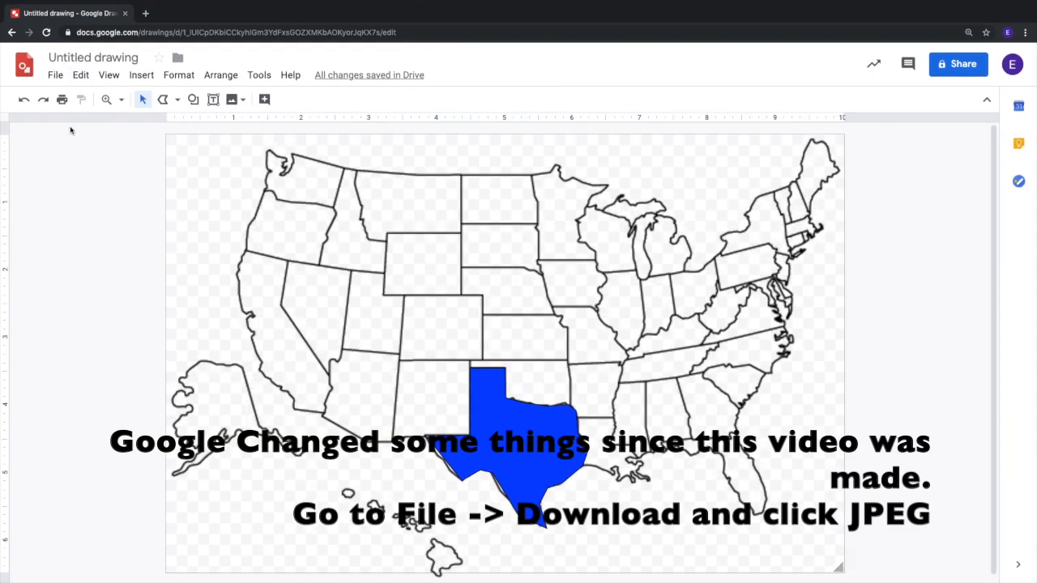
Download the map drawing with the blue Texas as a JPEG image (.jpg)
click(53, 81)
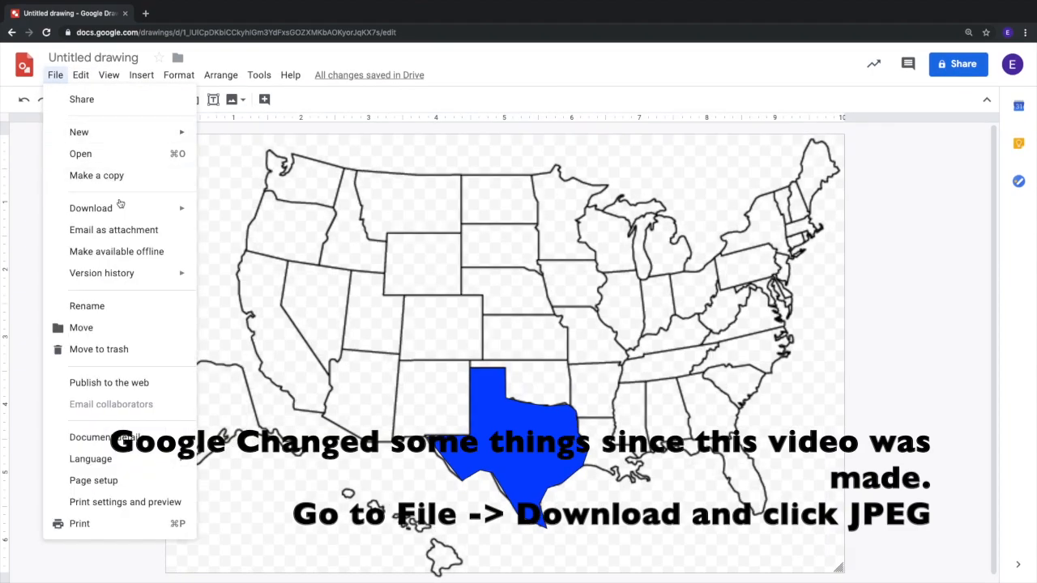
mouse_move(126, 211)
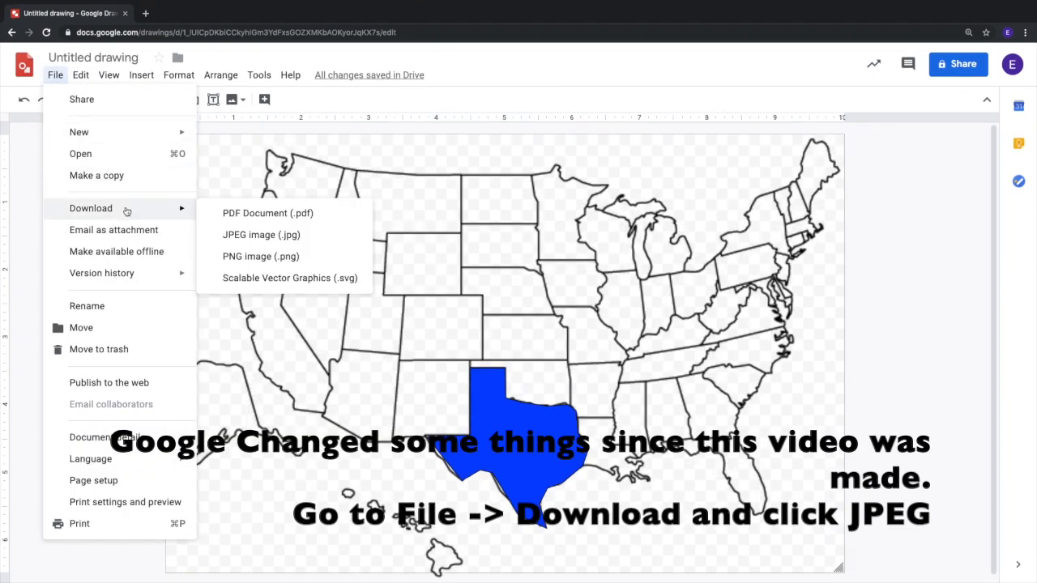
click(327, 235)
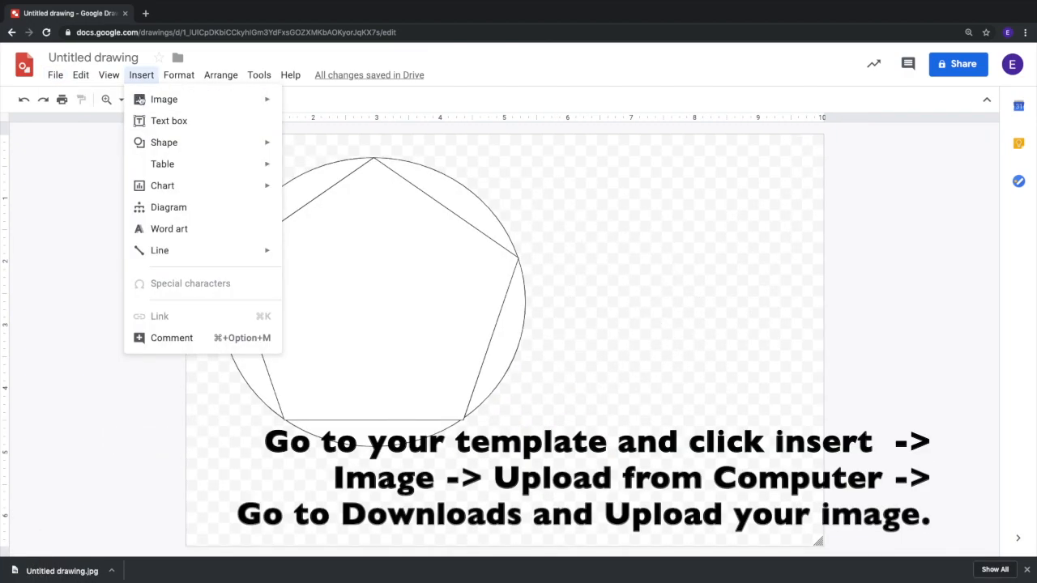
Insert Untitled drawing.jpg from the computer's Downloads folder into the circle-and-pentagon template drawing
mouse_move(143, 103)
click(365, 104)
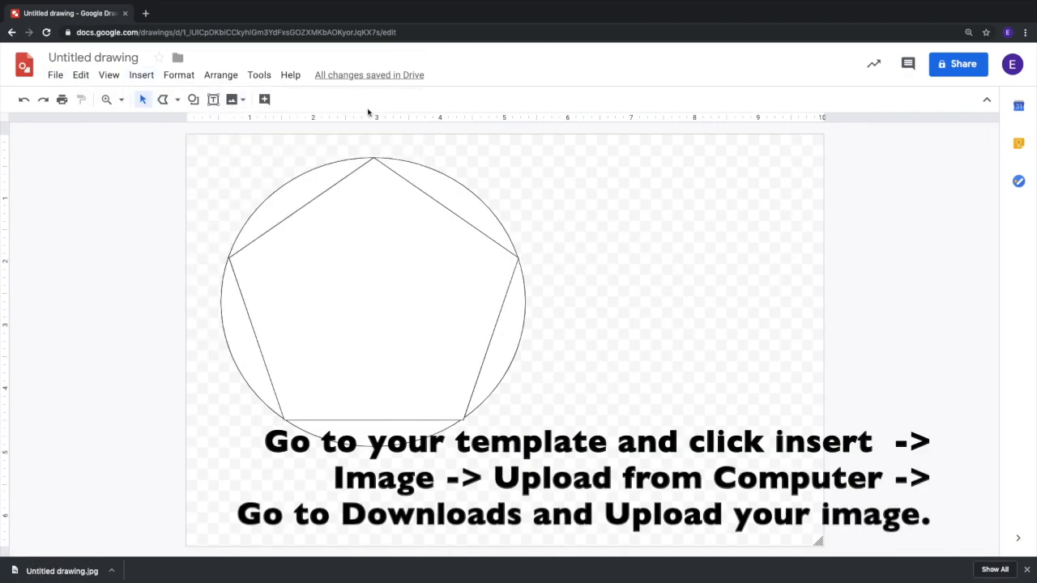
click(346, 102)
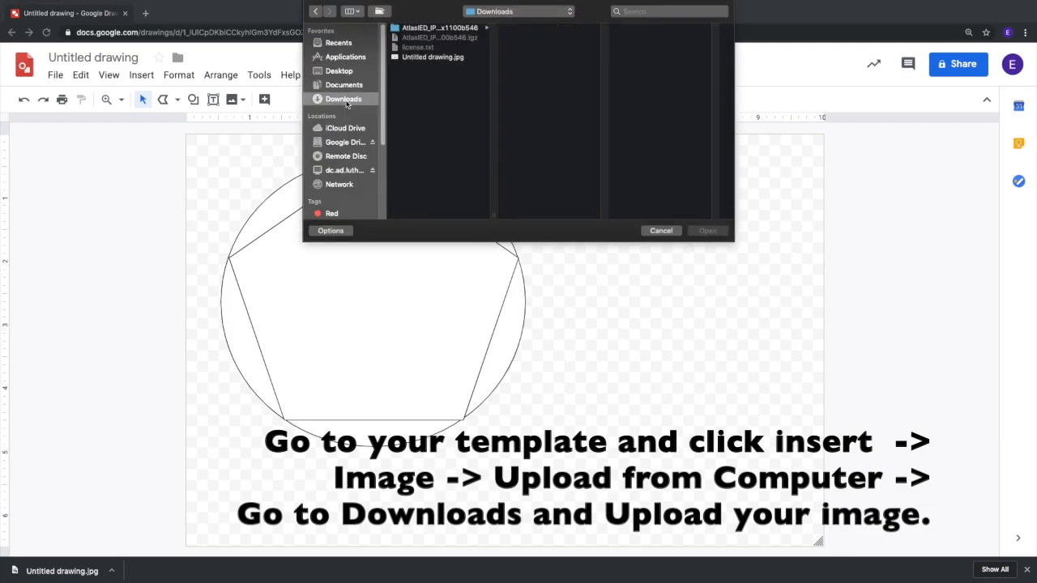
click(413, 58)
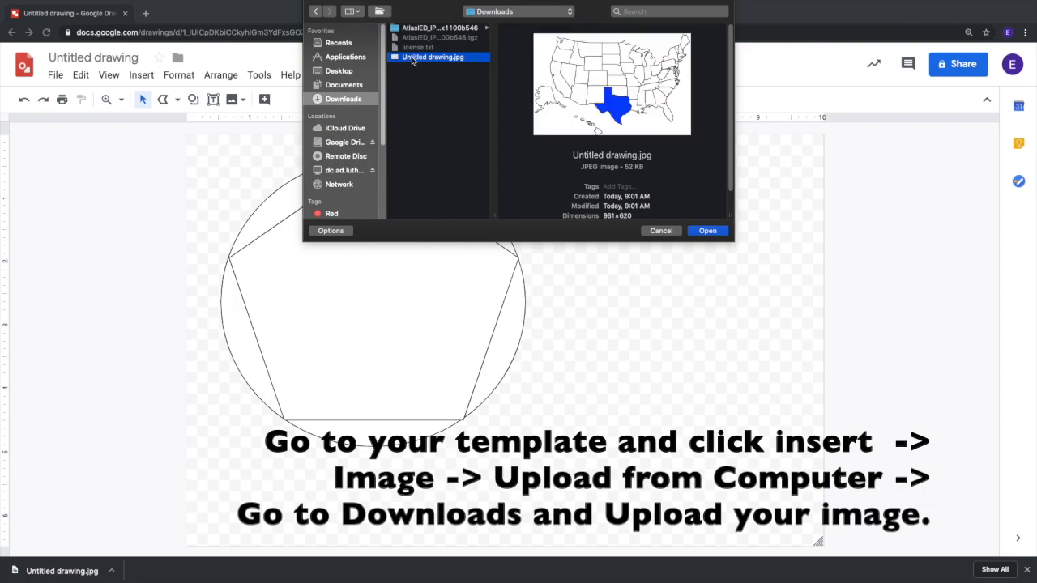
click(713, 232)
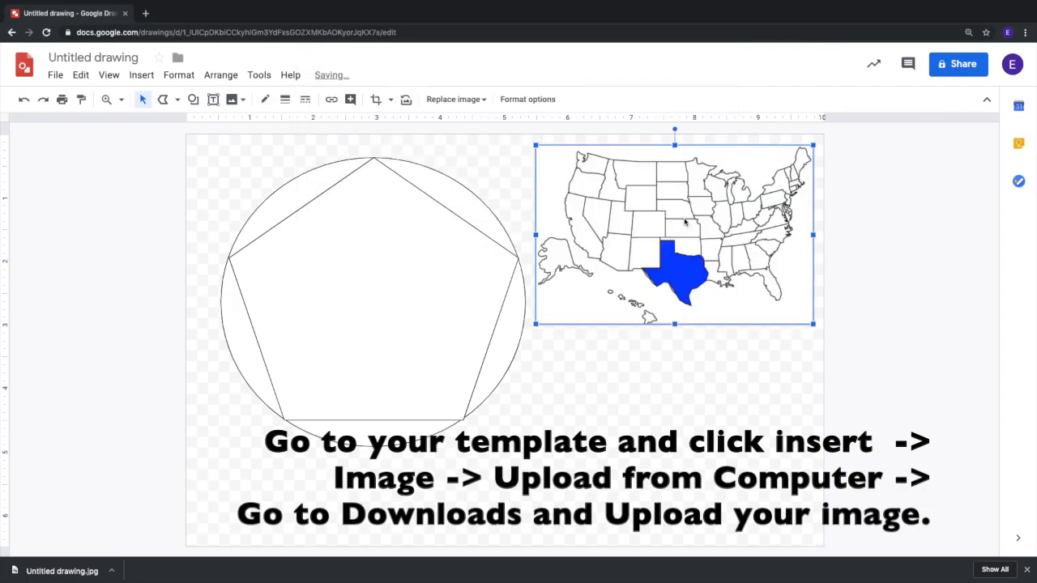
Move the inserted map image onto the pentagon and scale it down to fit inside
drag(683, 242, 387, 311)
drag(239, 213, 304, 253)
drag(381, 299, 343, 277)
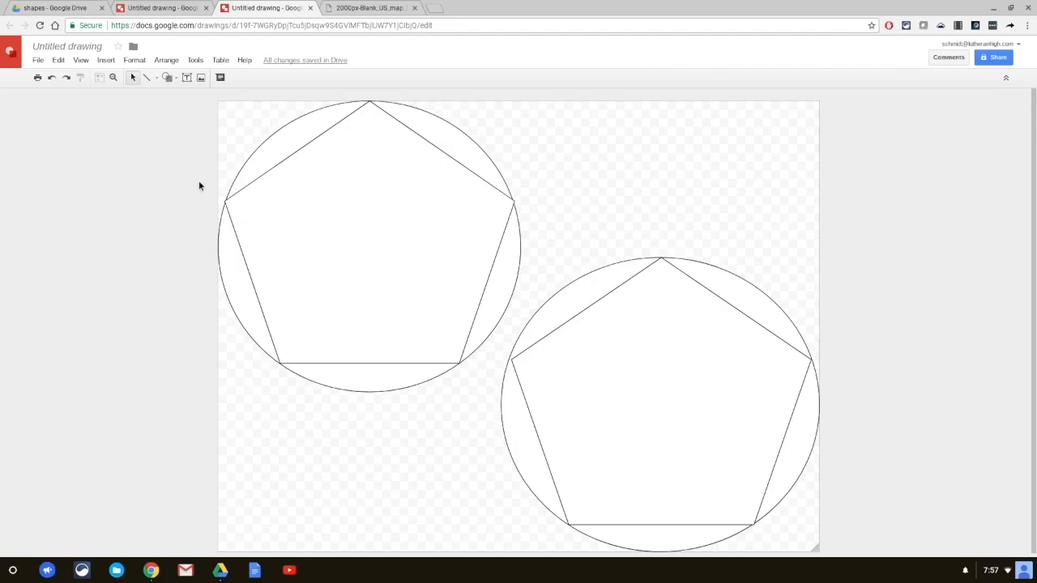
Add a text box reading "text" inside the lower pentagon of the two-circle template drawing
click(186, 80)
drag(605, 355, 754, 476)
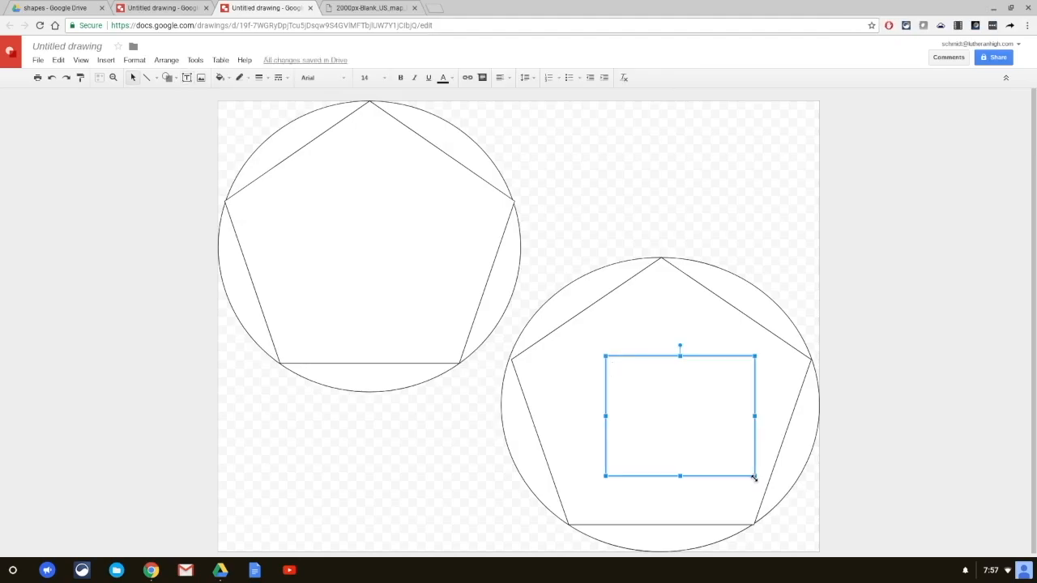
text(te)
Fill the circle behind the upper pentagon with cornflower blue
click(261, 146)
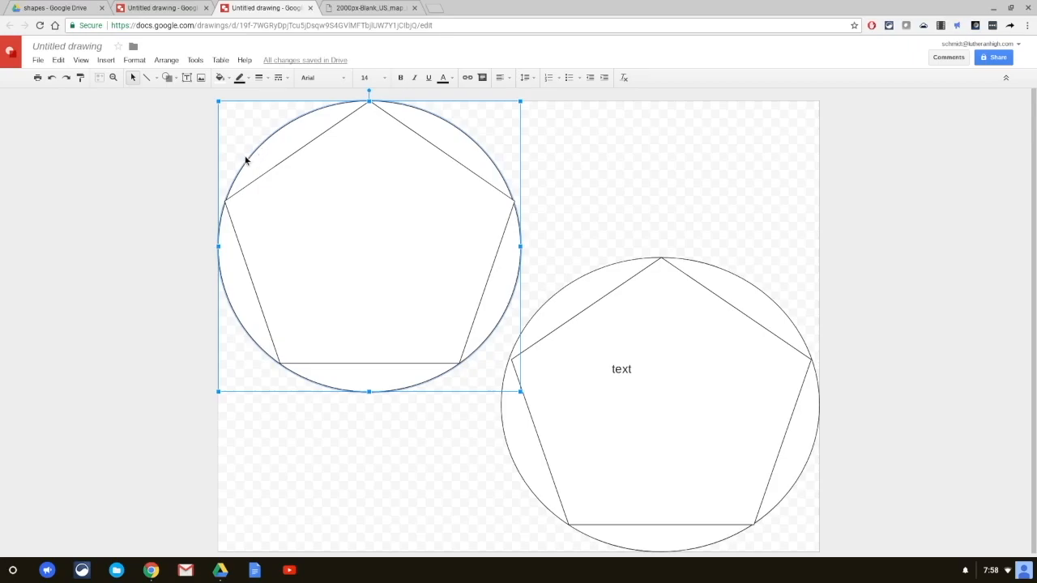
click(176, 141)
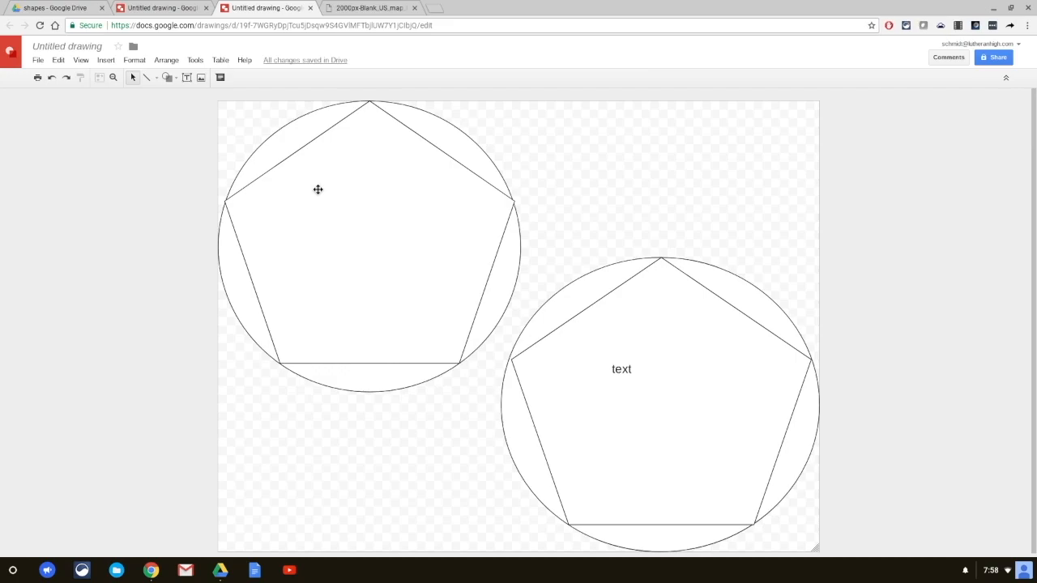
click(268, 142)
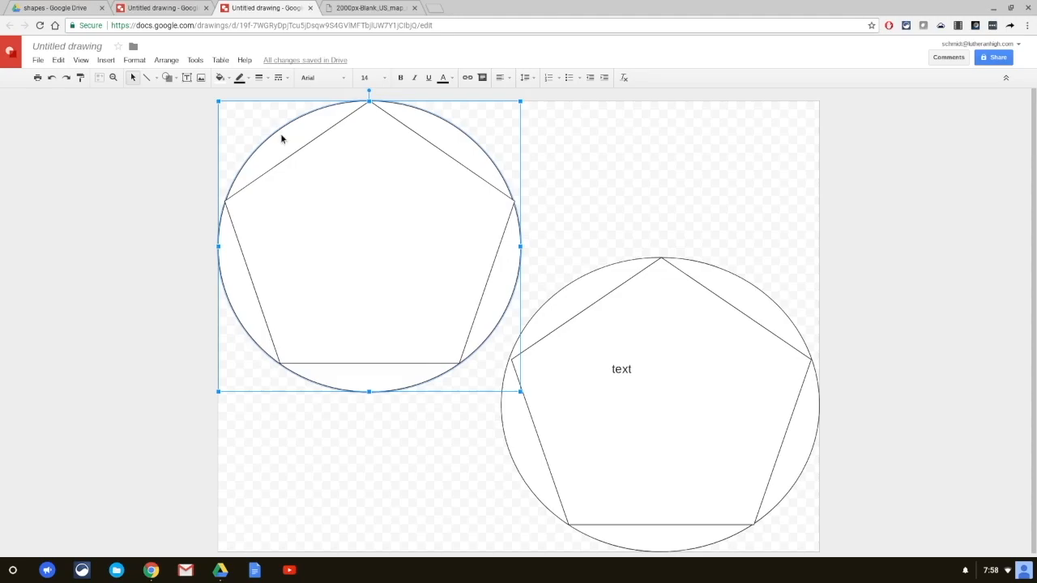
click(219, 77)
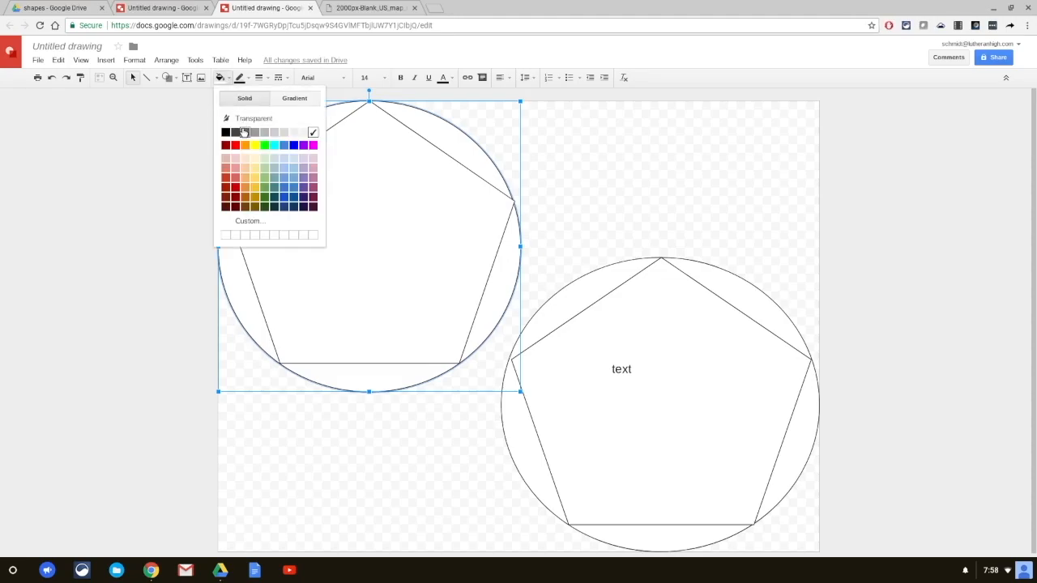
click(286, 148)
Fill the upper pentagon with the lightest yellow shade
click(338, 189)
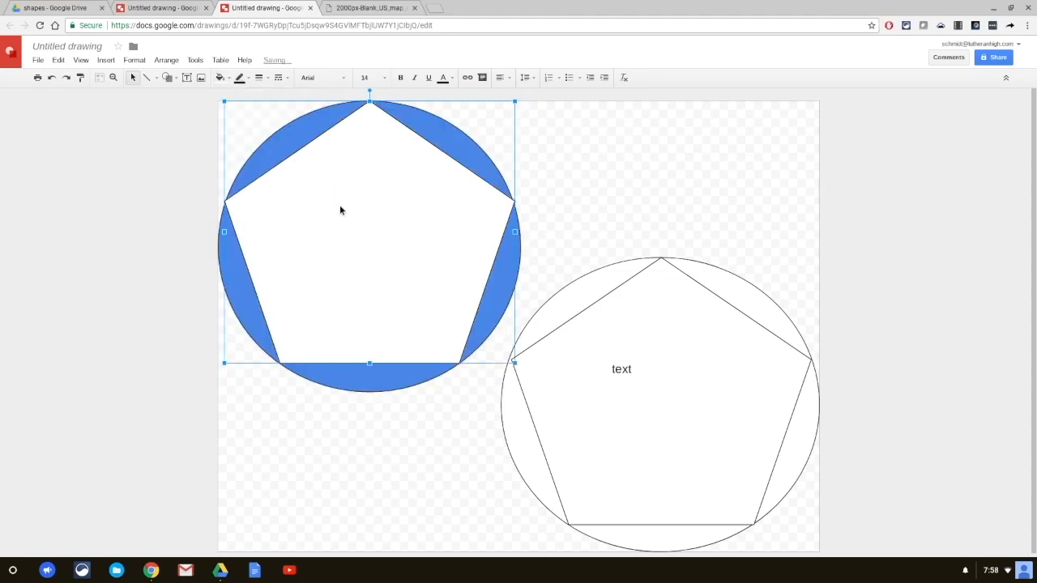
click(219, 77)
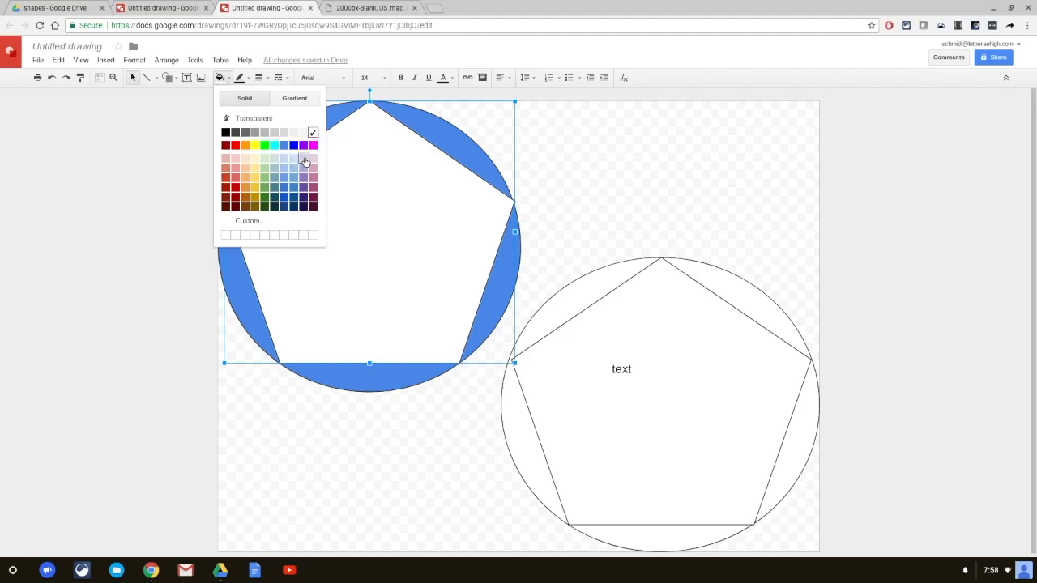
click(255, 161)
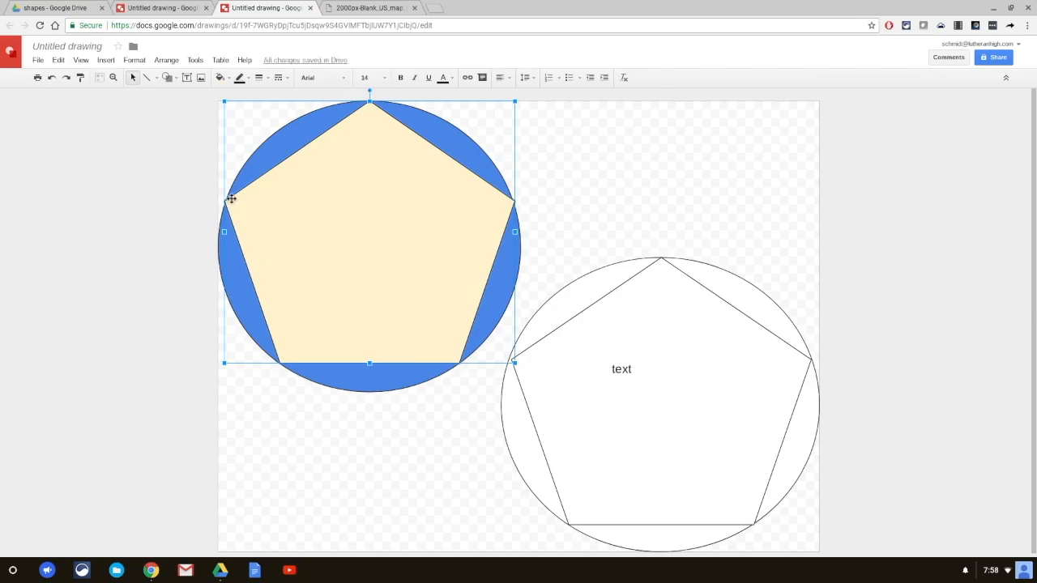
Make the upper pentagon's fill partly transparent by setting its custom colour to #fff2cca4
click(219, 78)
click(274, 223)
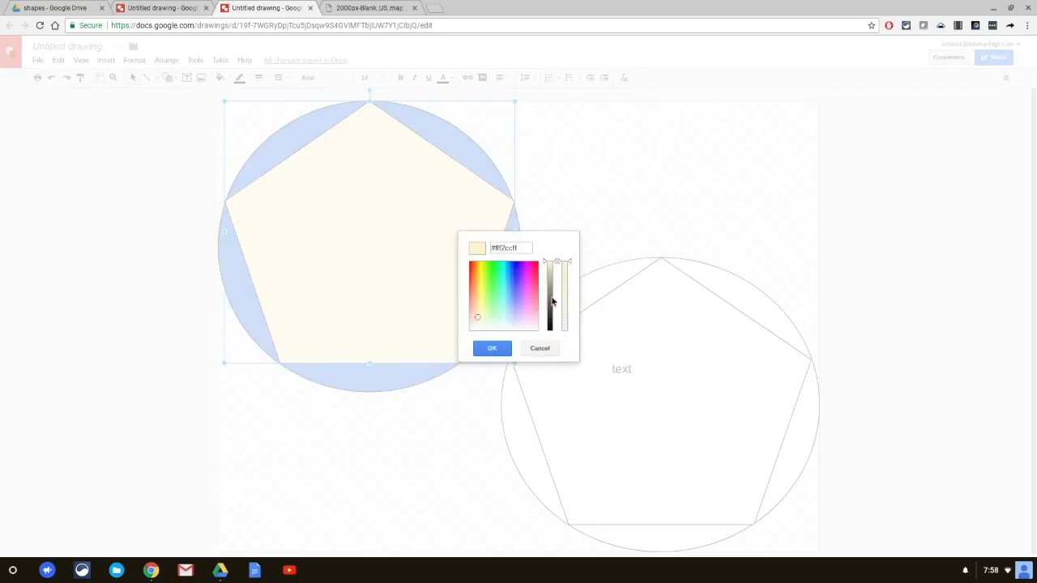
drag(572, 264, 572, 284)
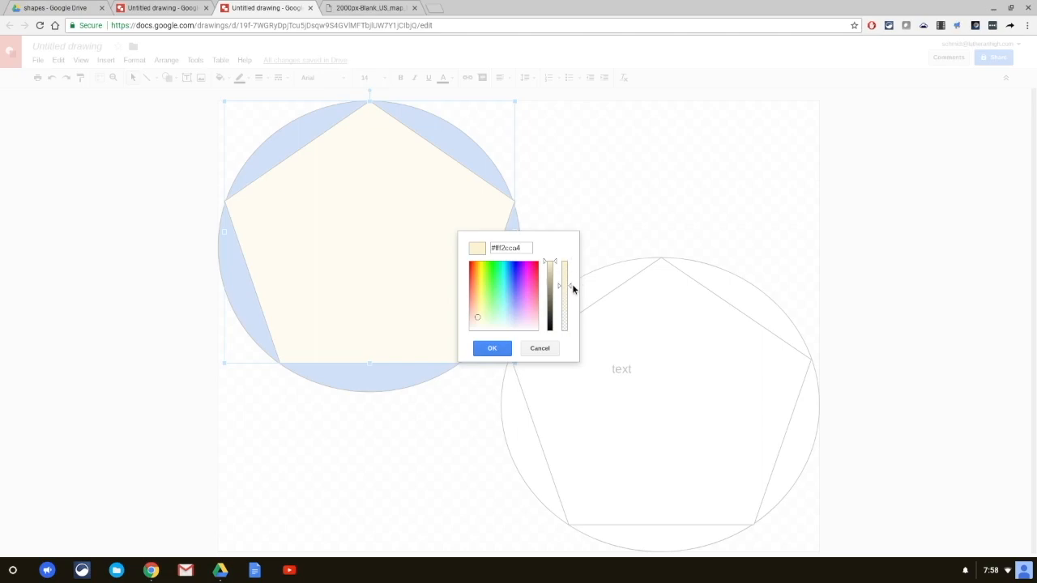
click(502, 349)
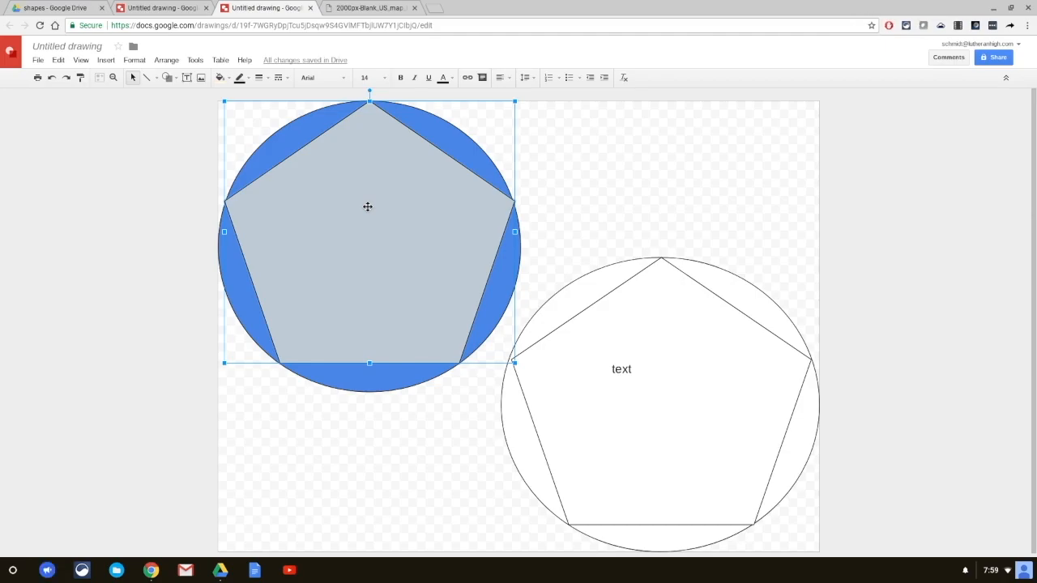
Paste the grouped US map into the template and place it, scaled to about half size, over the lower pentagon
key(ctrl+v)
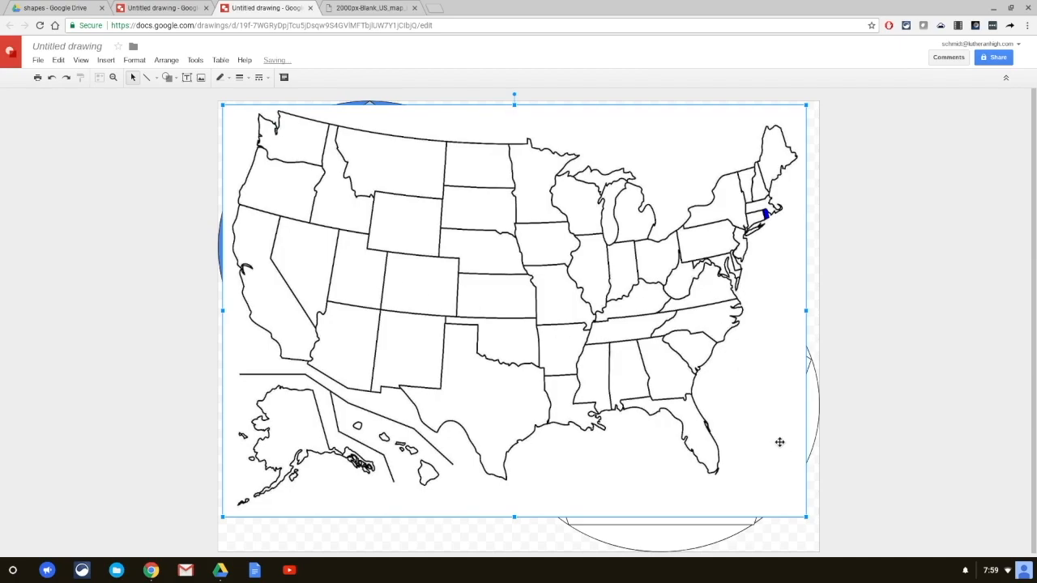
drag(806, 517, 594, 338)
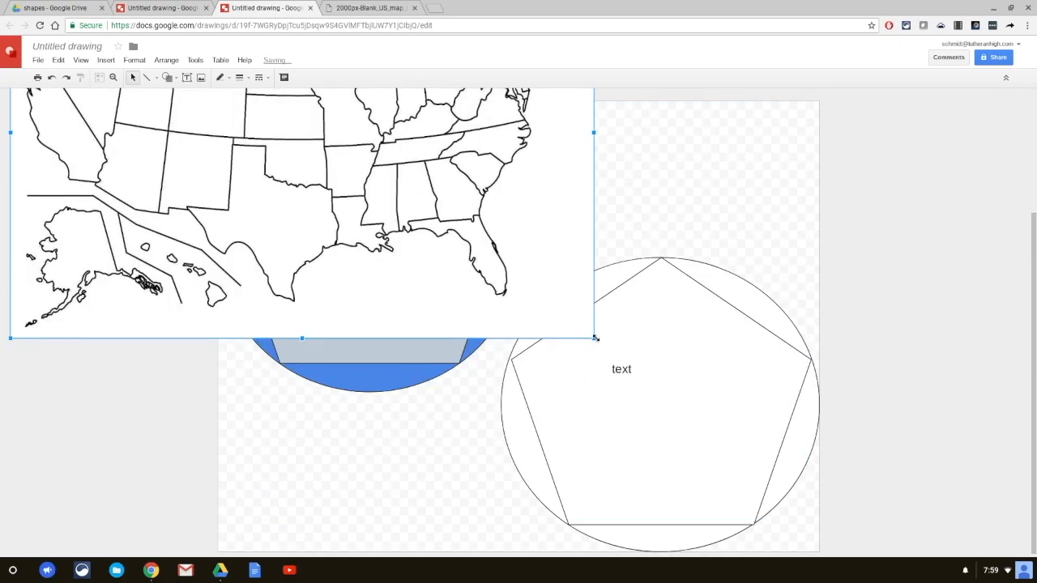
drag(339, 205, 302, 190)
drag(138, 106, 664, 442)
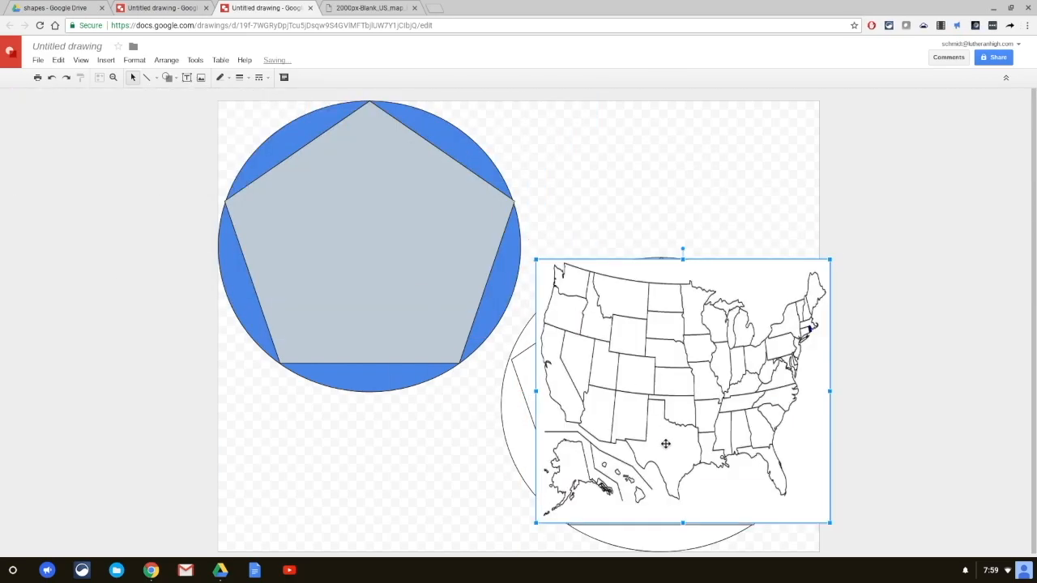
Shrink the pasted map further and center it within the lower pentagon
drag(829, 260, 773, 366)
drag(680, 431, 694, 394)
drag(790, 340, 778, 349)
click(761, 391)
drag(723, 399, 703, 405)
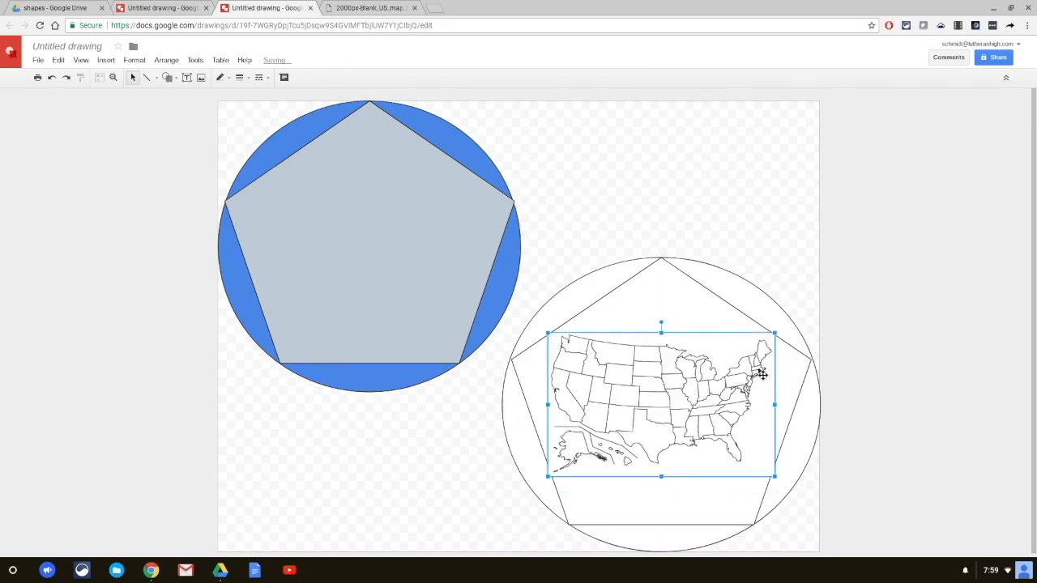